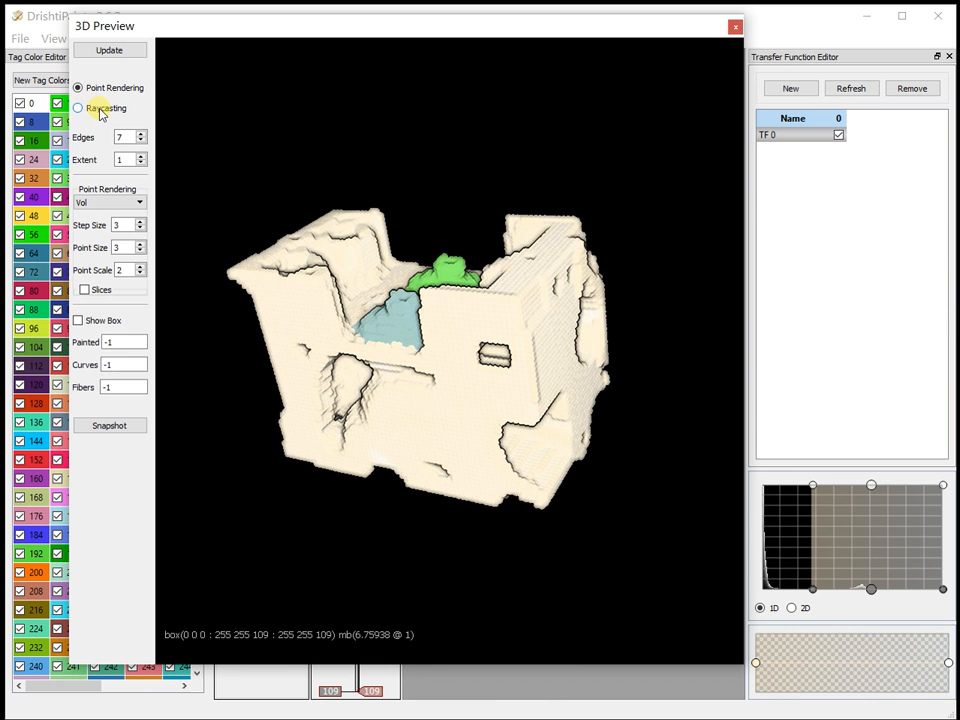
Switch the 3D preview from point rendering to Raycasting with a subsampling level of 1.
left_click(100, 110)
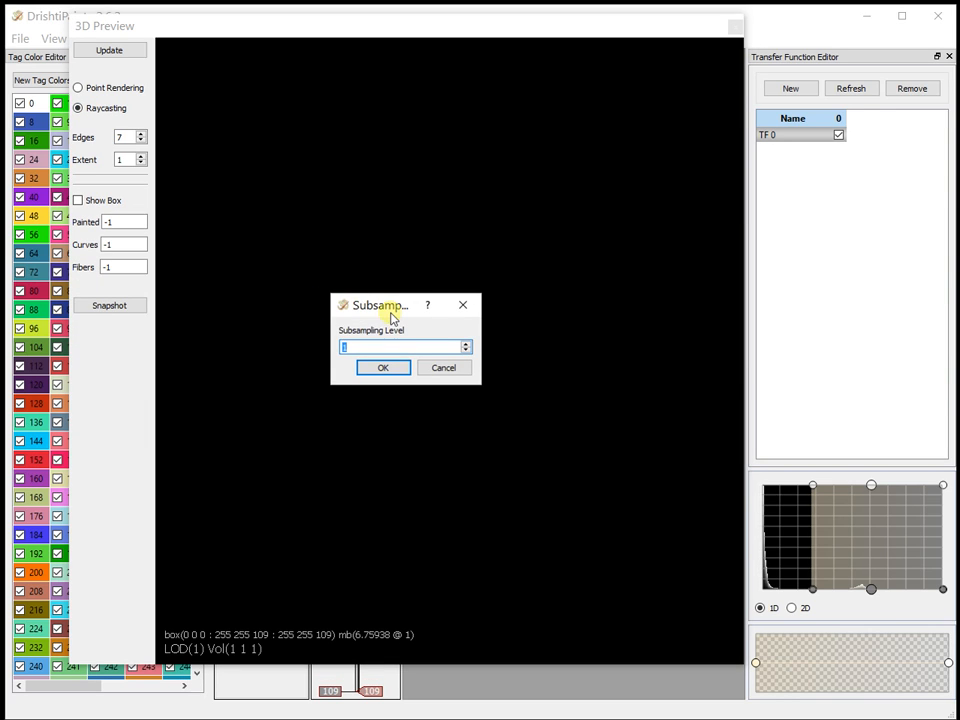
left_click_drag(371, 305, 361, 213)
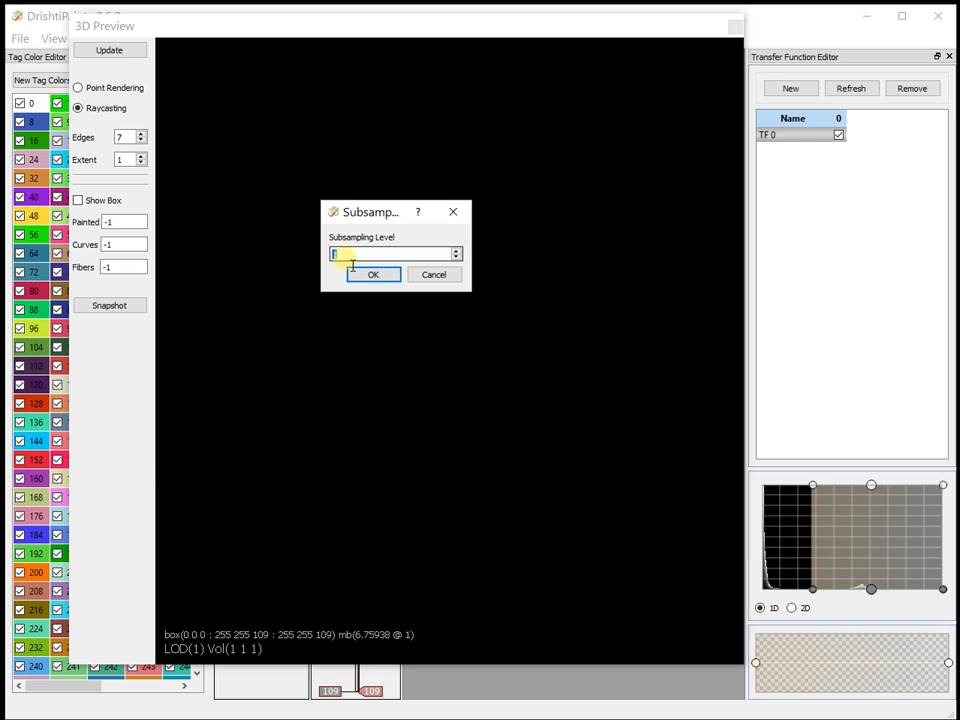
left_click(388, 274)
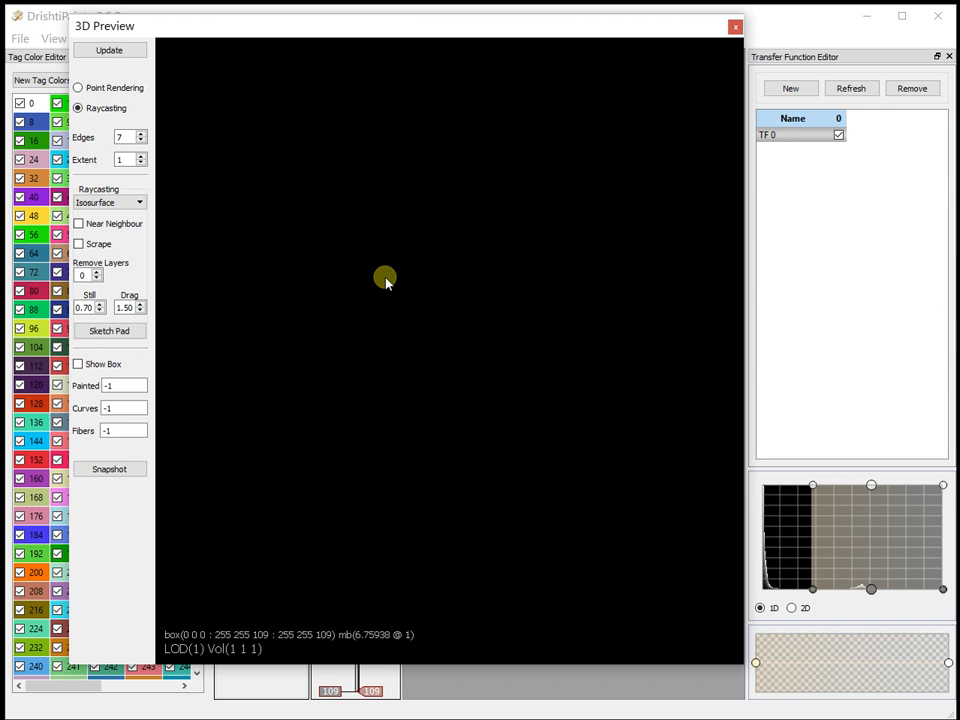
left_click_drag(467, 399, 409, 450)
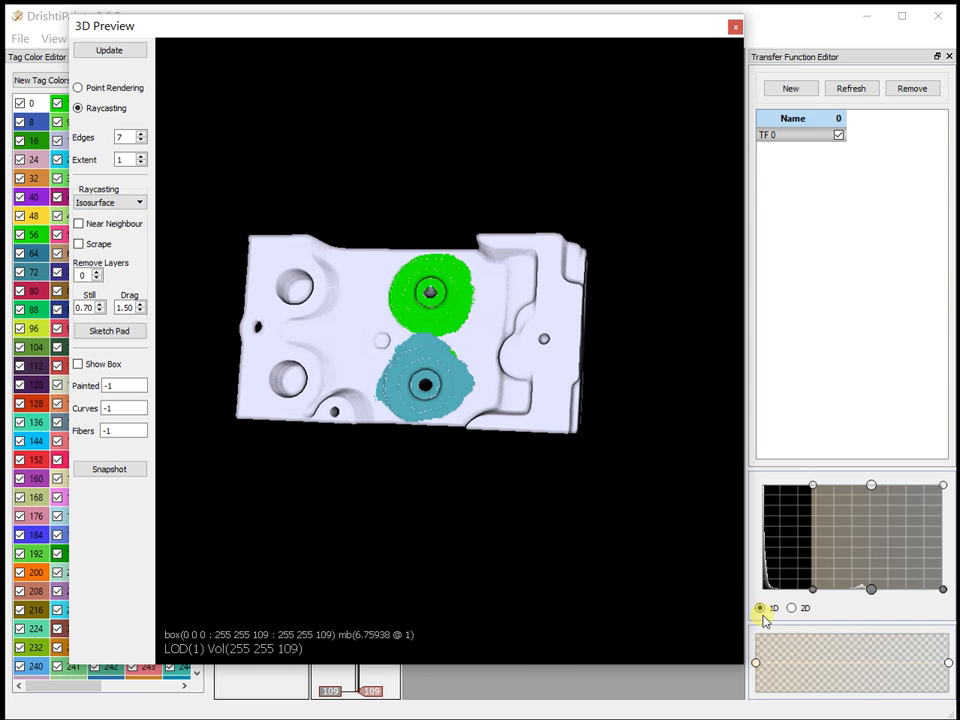
left_click_drag(424, 386, 425, 430)
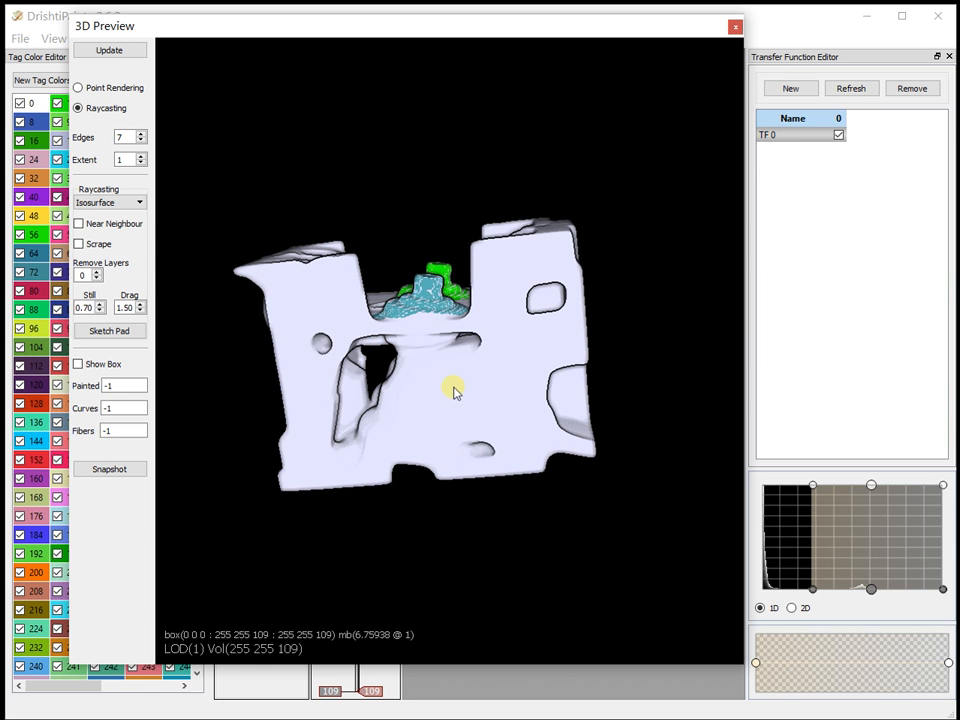
left_click_drag(326, 410, 514, 386)
left_click_drag(304, 388, 453, 332)
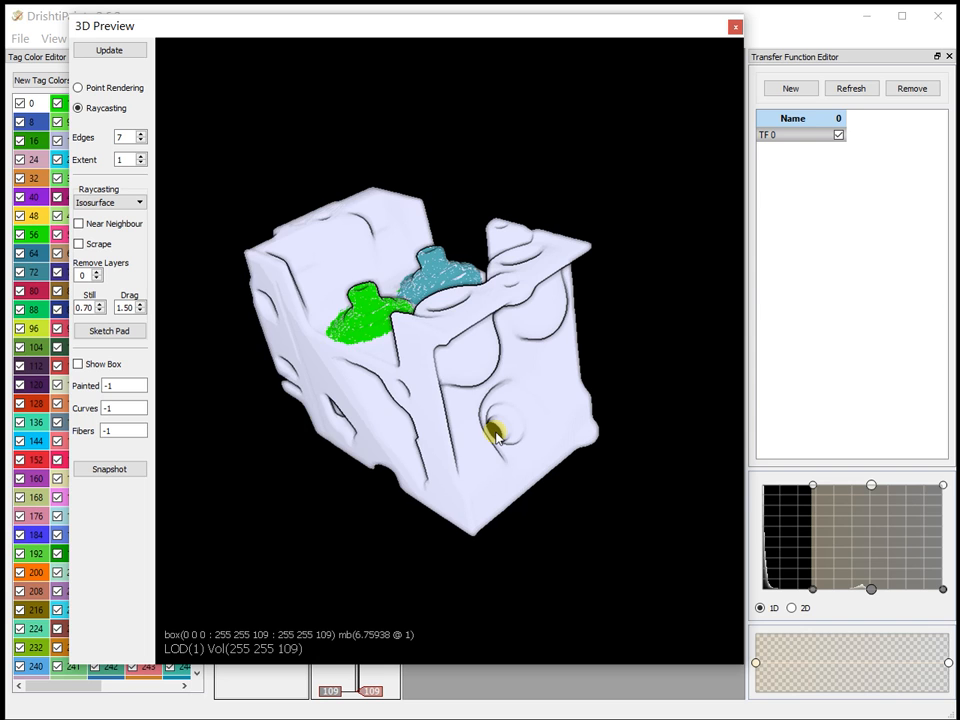
Cut the model open with a repositioned clip plane, and remove the plane.
key("c")
left_click_drag(380, 497, 471, 465)
right_click_drag(430, 292, 450, 293)
left_click_drag(450, 297, 519, 491)
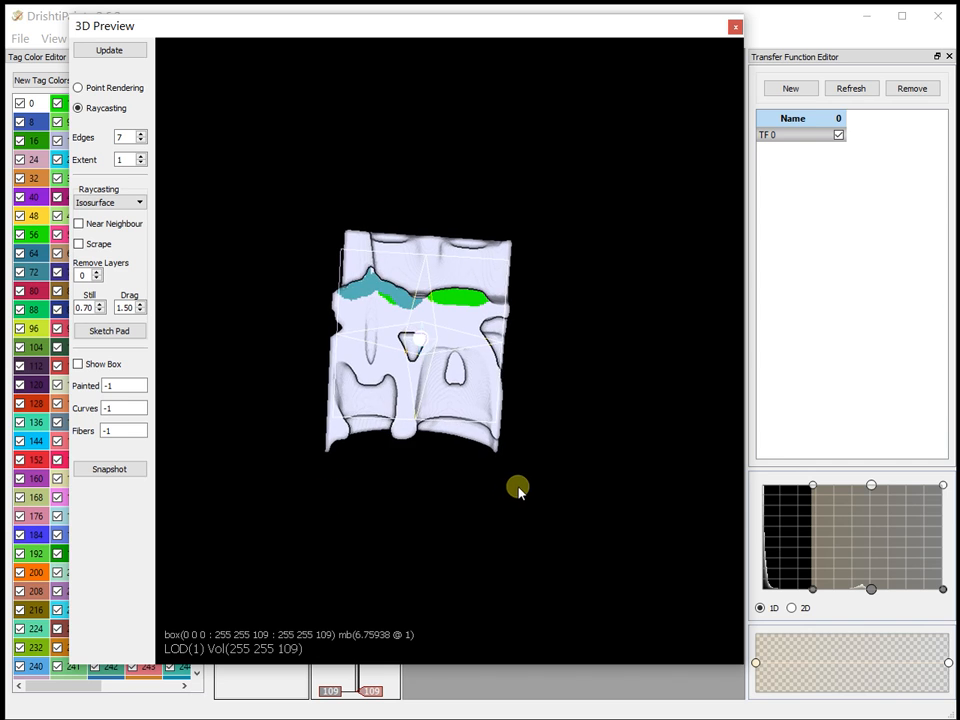
mouse_move(392, 310)
left_mouse_down()
mouse_move(347, 306)
mouse_move(407, 306)
mouse_move(443, 339)
mouse_move(440, 430)
mouse_move(446, 414)
mouse_move(407, 339)
mouse_move(420, 260)
mouse_move(409, 304)
left_mouse_up()
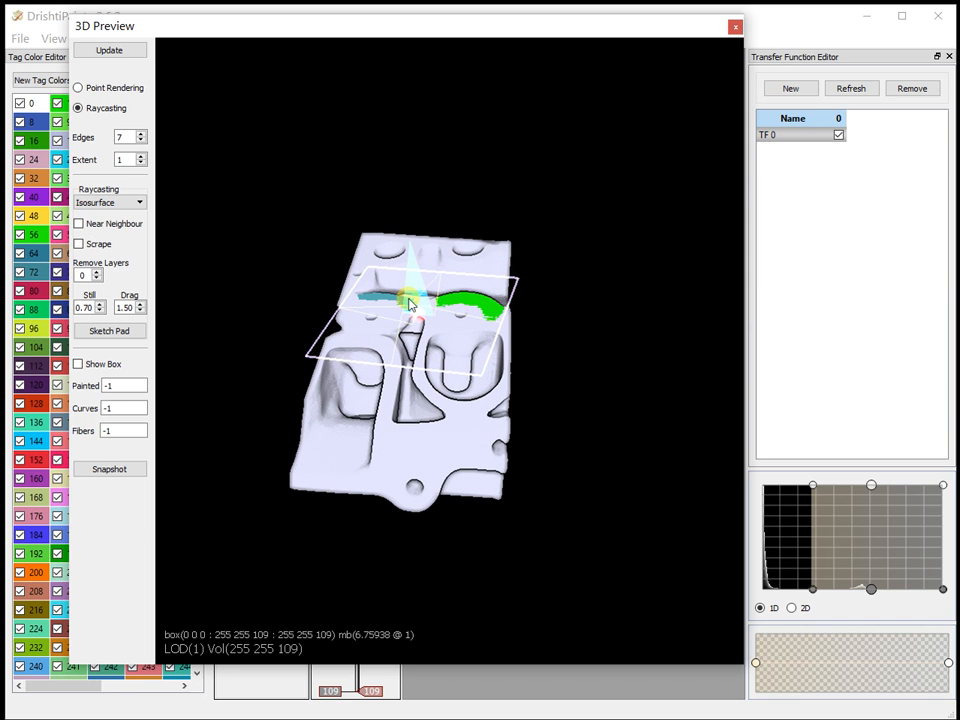
key("Delete")
left_click_drag(460, 331, 422, 414)
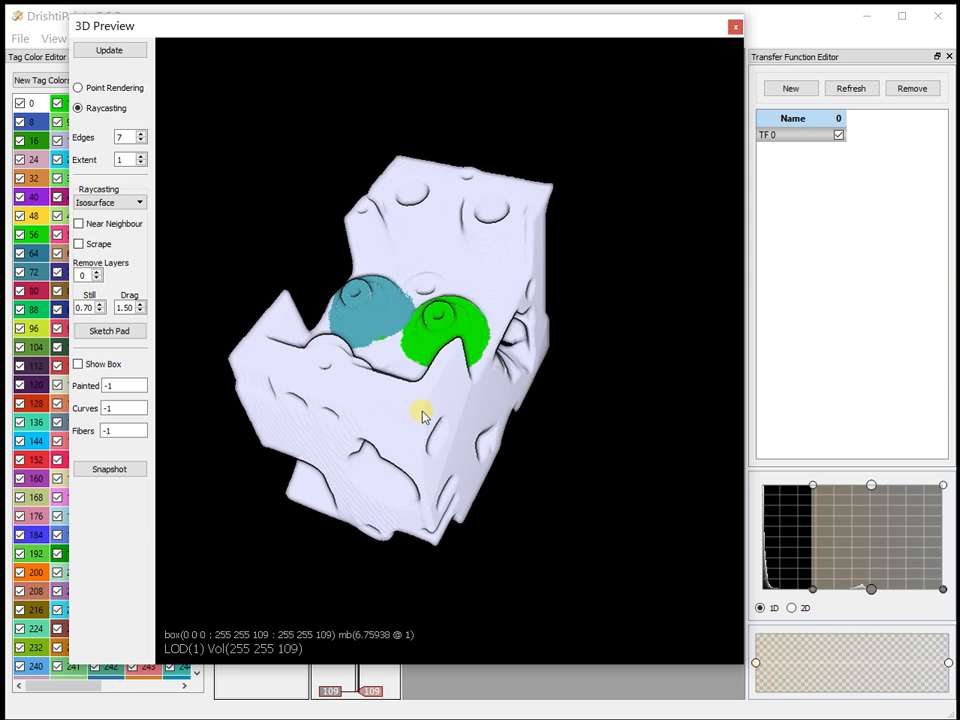
Narrow the transfer function to a thin low-intensity band and shift it onto the small histogram peak.
mouse_move(809, 589)
left_mouse_down()
mouse_move(870, 594)
mouse_move(806, 590)
left_mouse_up()
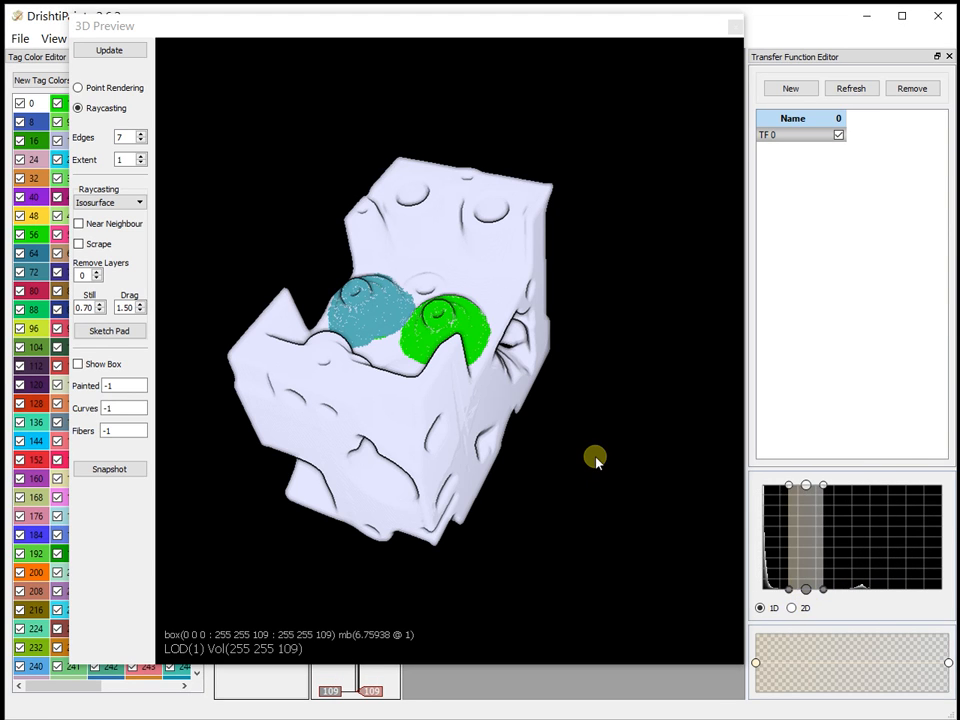
left_click_drag(388, 461, 347, 414)
left_click_drag(470, 427, 486, 450)
left_click_drag(806, 590, 862, 592)
left_click(516, 501)
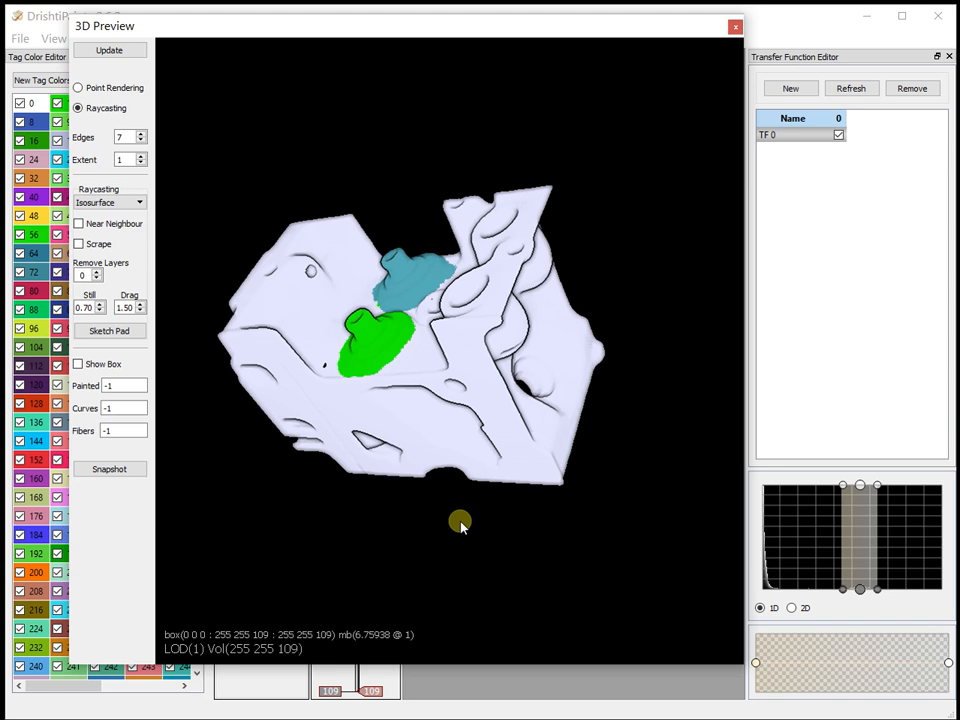
Shift the narrow transfer function band past the histogram peak to the high intensities to isolate the densest parts.
left_click_drag(860, 589, 906, 592)
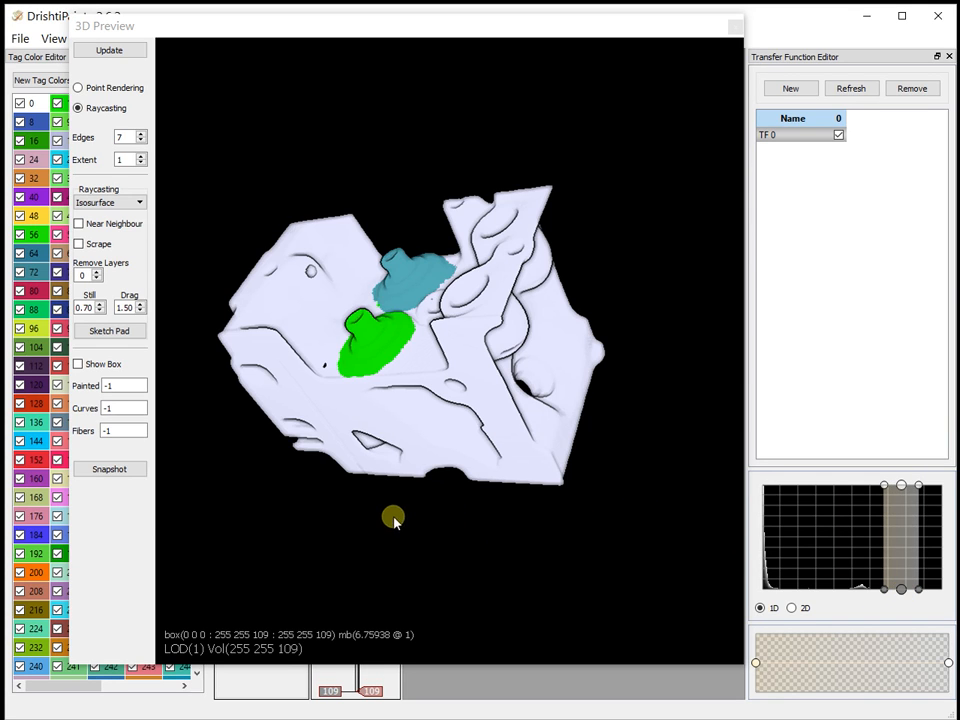
left_click(524, 483)
left_click_drag(524, 483, 223, 454)
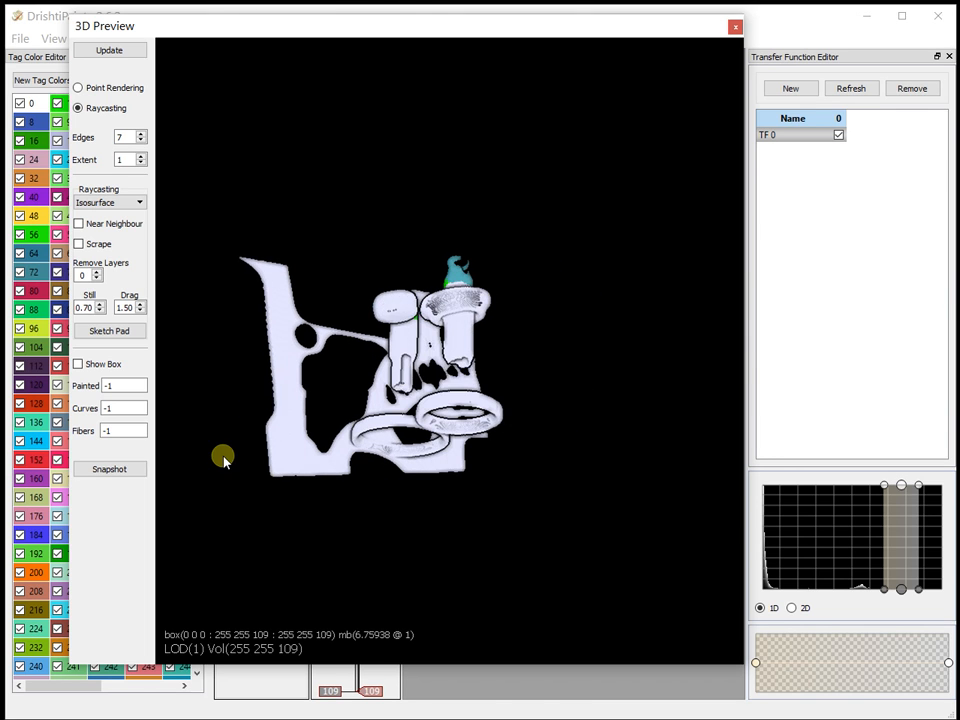
left_click_drag(527, 339, 430, 415)
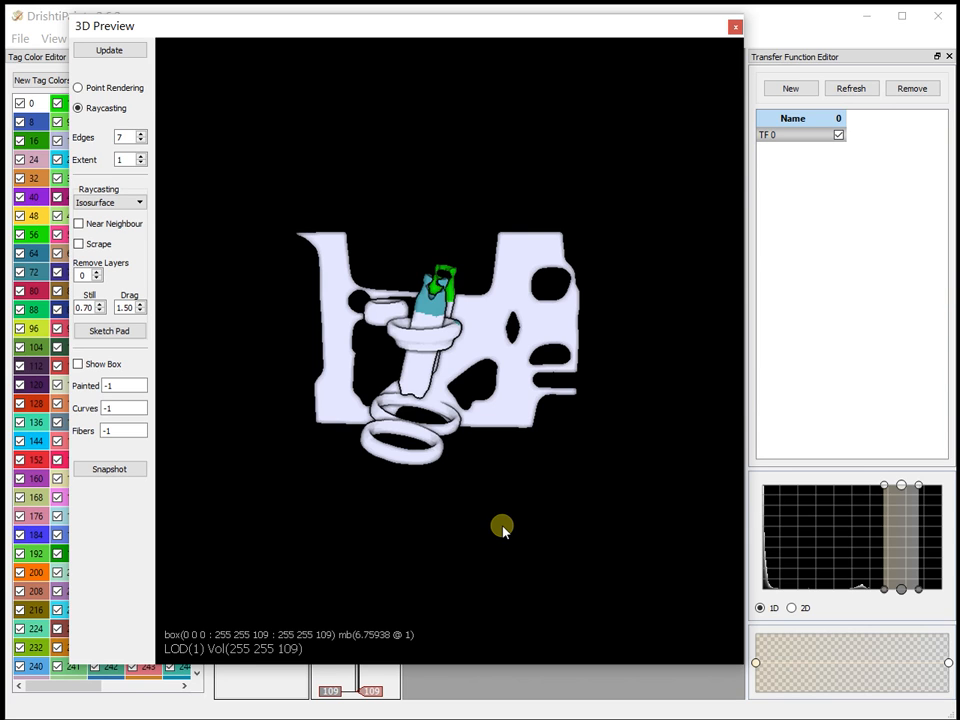
left_click_drag(502, 530, 410, 410)
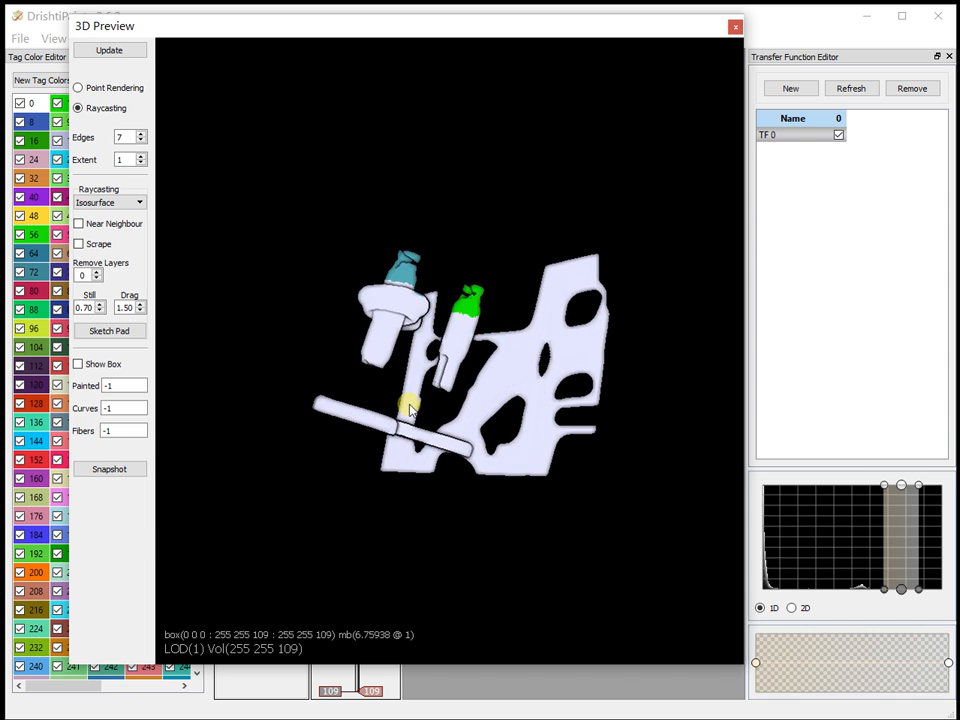
left_click_drag(604, 510, 716, 499)
Widen the transfer function range so it runs from just below the small histogram peak to the maximum intensity.
left_click(921, 596)
left_click_drag(921, 596, 880, 590)
left_click_drag(568, 458, 650, 470)
left_click_drag(864, 596, 827, 591)
left_click(585, 370)
left_click_drag(585, 370, 500, 360)
scroll(502, 360, "up", 5)
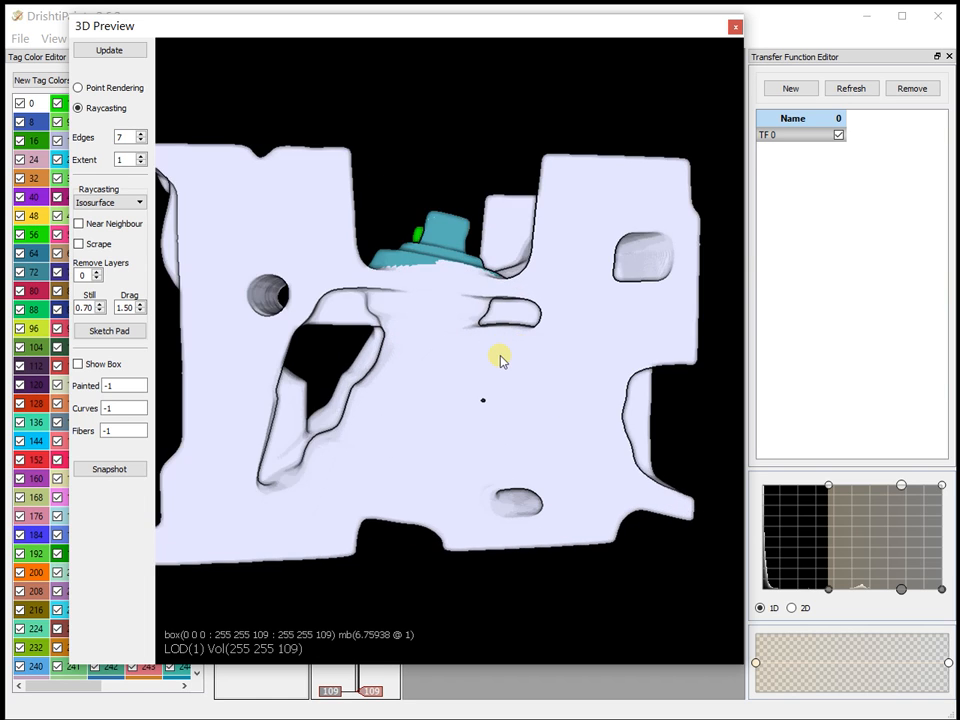
scroll(502, 360, "down", 6)
left_click_drag(449, 425, 507, 483)
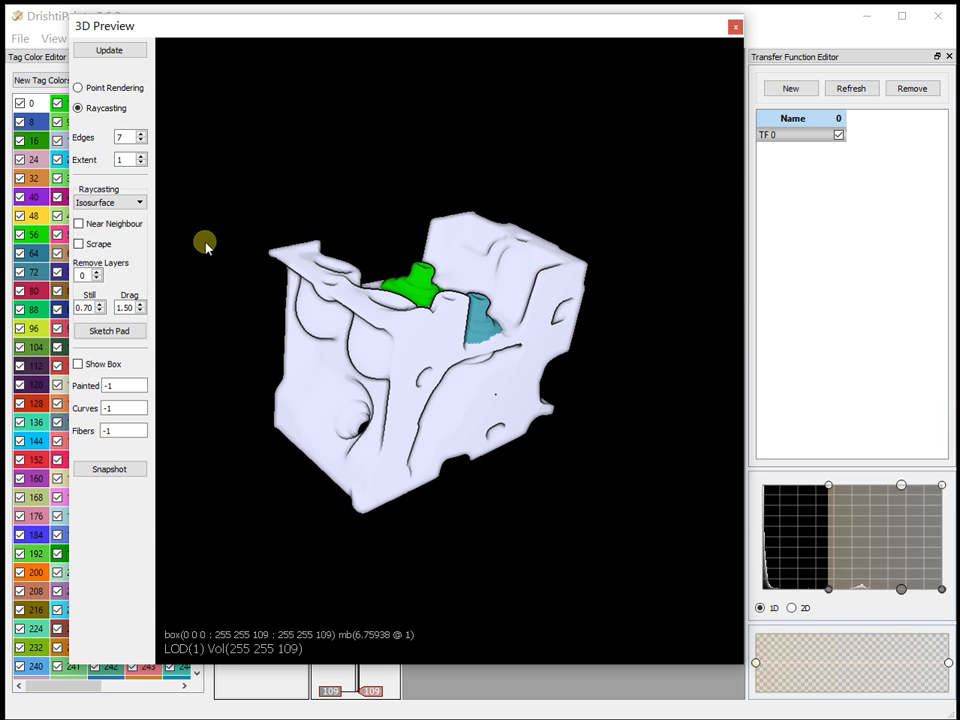
Change the preview's raycasting mode from Isosurface to Raycasting.
left_click(133, 202)
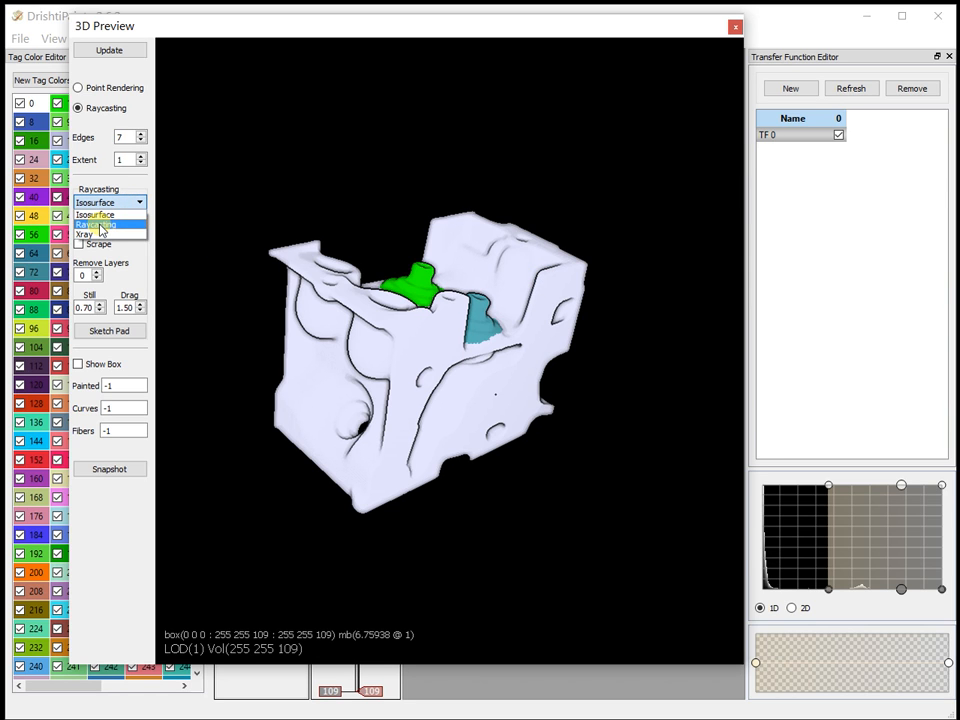
left_click(115, 224)
left_click_drag(561, 368, 467, 394)
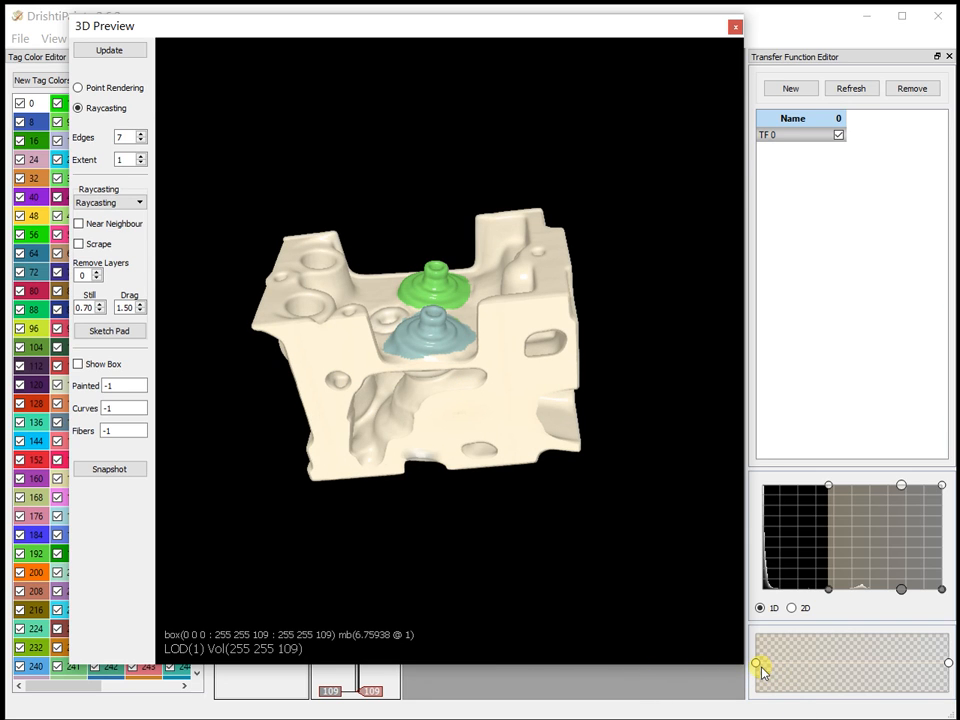
Reshape the opacity curve by lowering both end points to zero and adding a raised point between them.
left_click_drag(757, 665, 756, 691)
left_click_drag(568, 550, 484, 555)
mouse_move(862, 678)
left_mouse_down()
mouse_move(930, 664)
mouse_move(876, 676)
left_mouse_up()
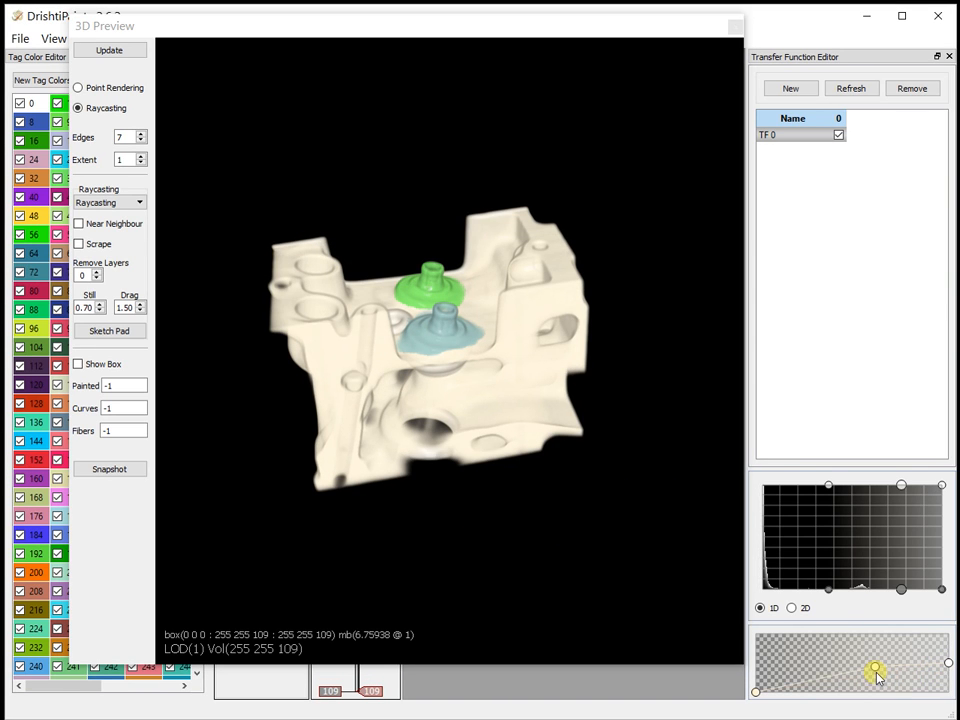
left_click(604, 508)
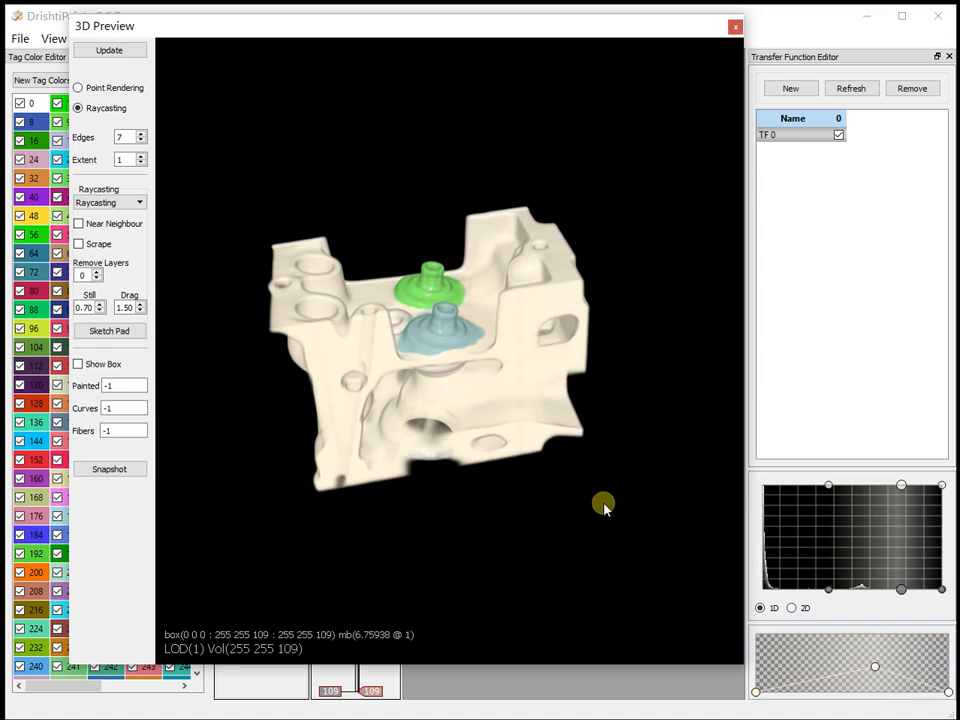
Set the colour of the opacity curve's low-intensity end point to a very dark brown.
double_click(755, 692)
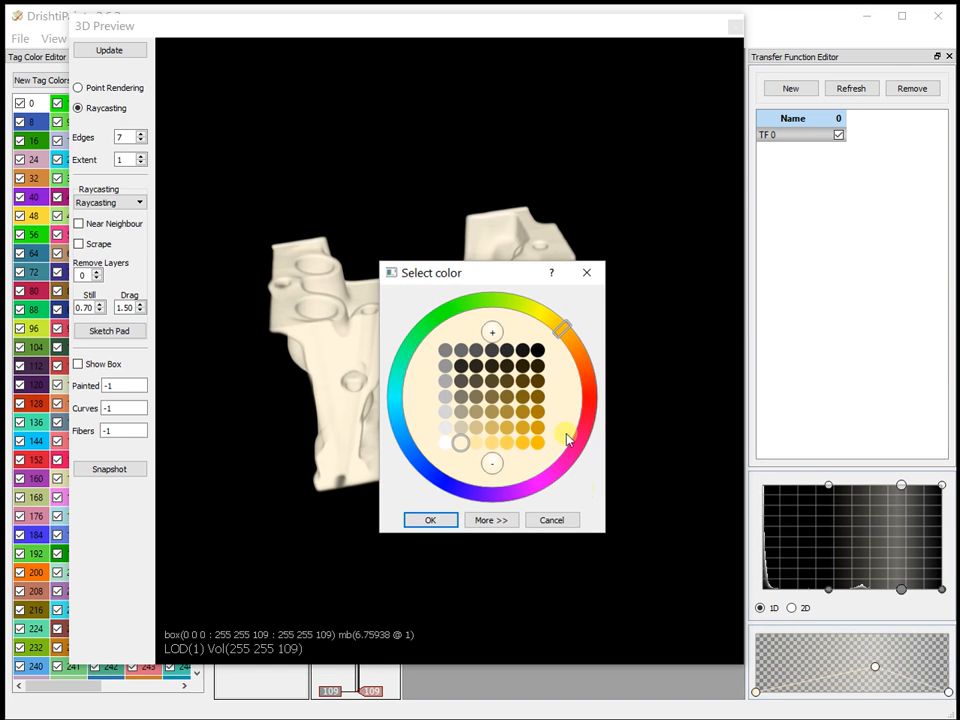
left_click(538, 366)
left_click(447, 522)
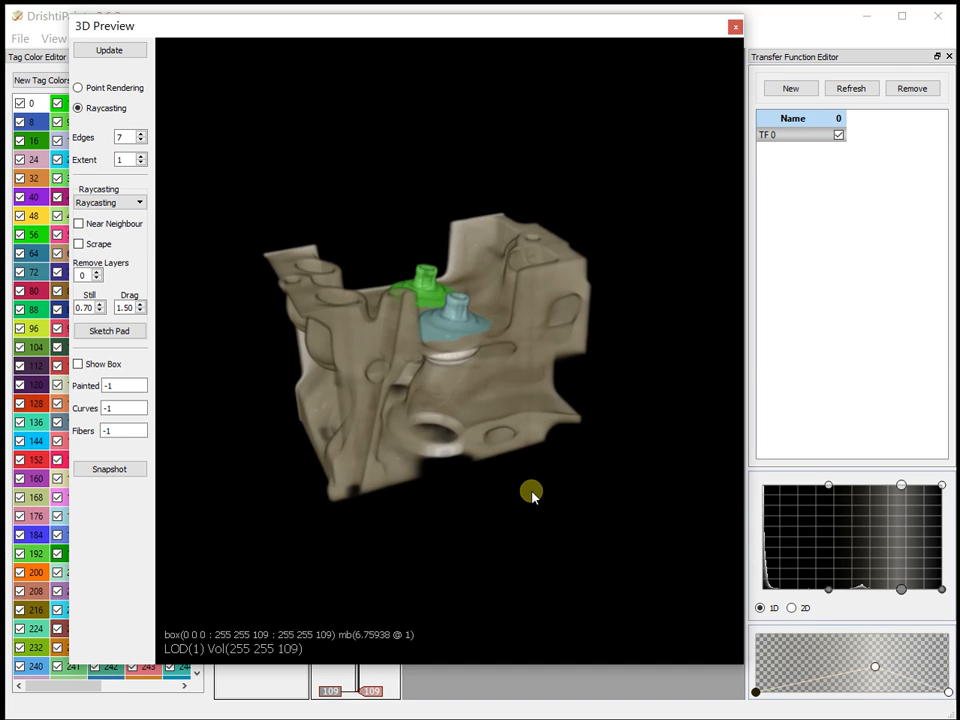
left_click_drag(499, 506, 281, 564)
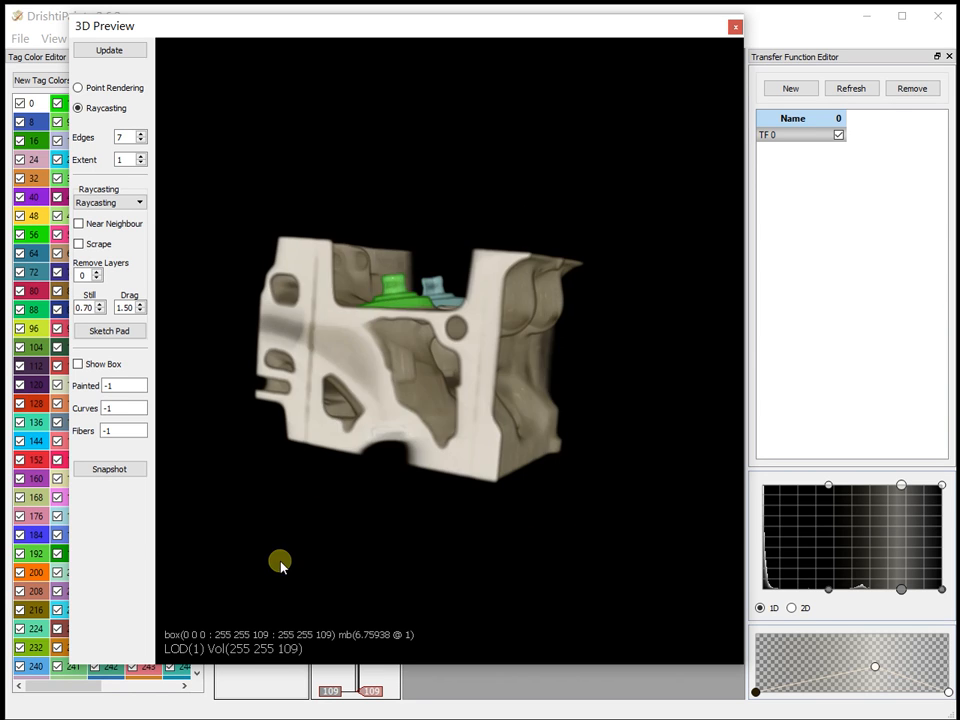
left_click_drag(411, 375, 406, 527)
scroll(529, 426, "up", 5)
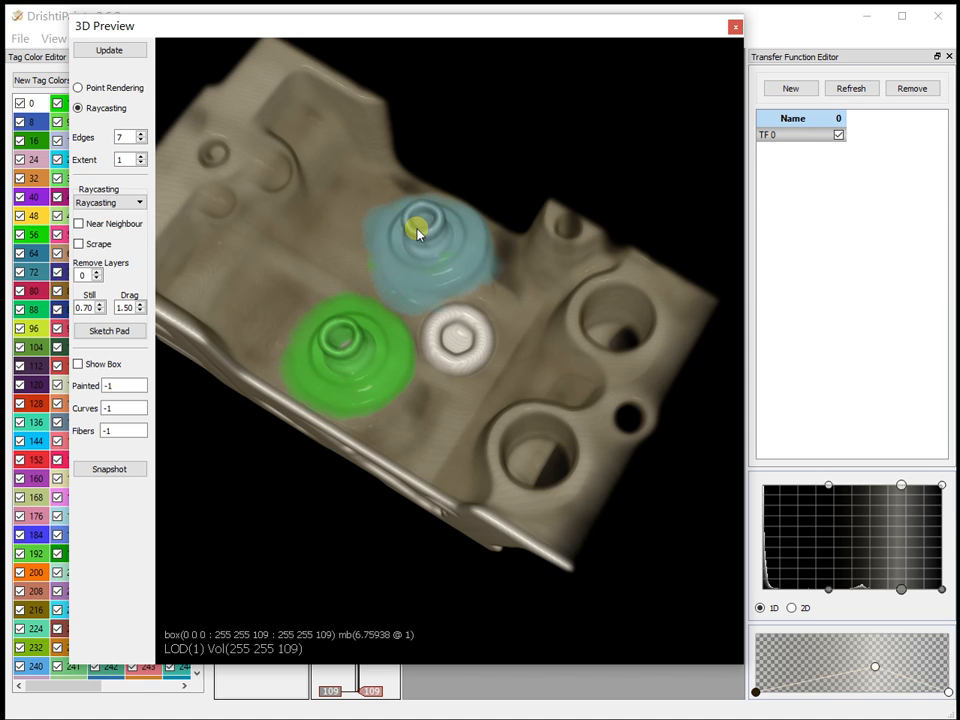
left_click_drag(583, 501, 447, 388)
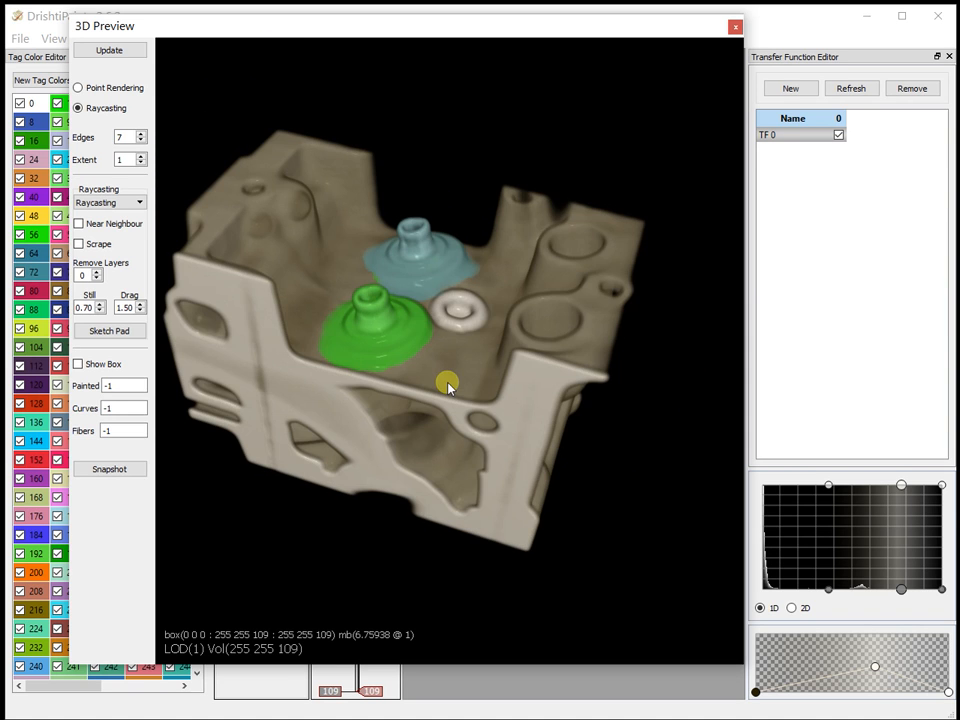
Move the opacity curve's middle point close to the low-intensity end so the outer surfaces render more solid.
scroll(447, 388, "down", 3)
left_click_drag(521, 559, 543, 668)
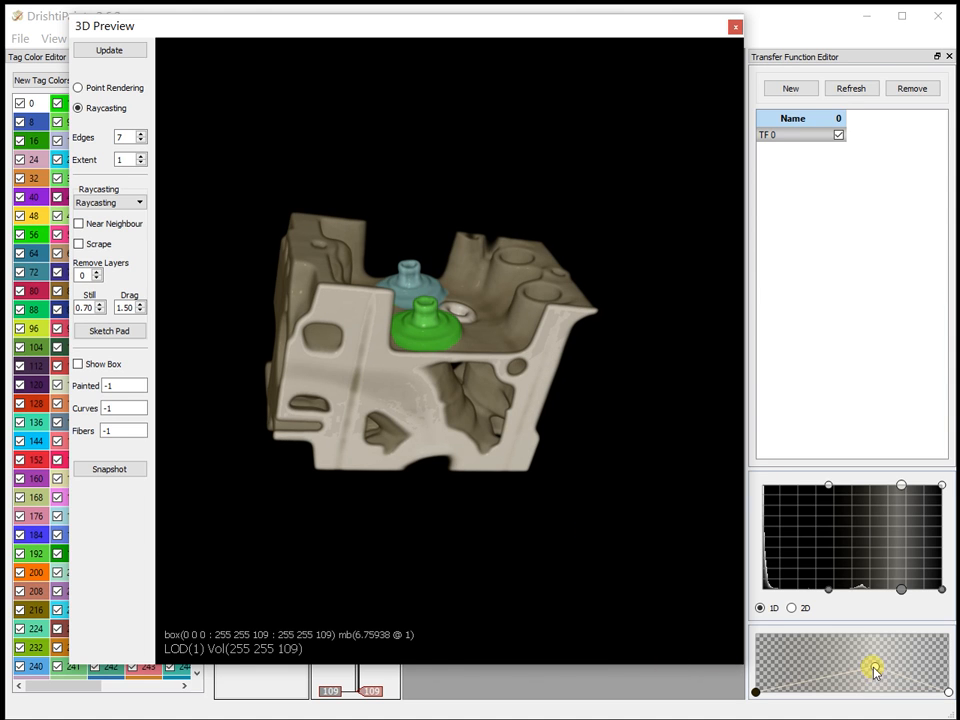
left_click_drag(874, 668, 796, 660)
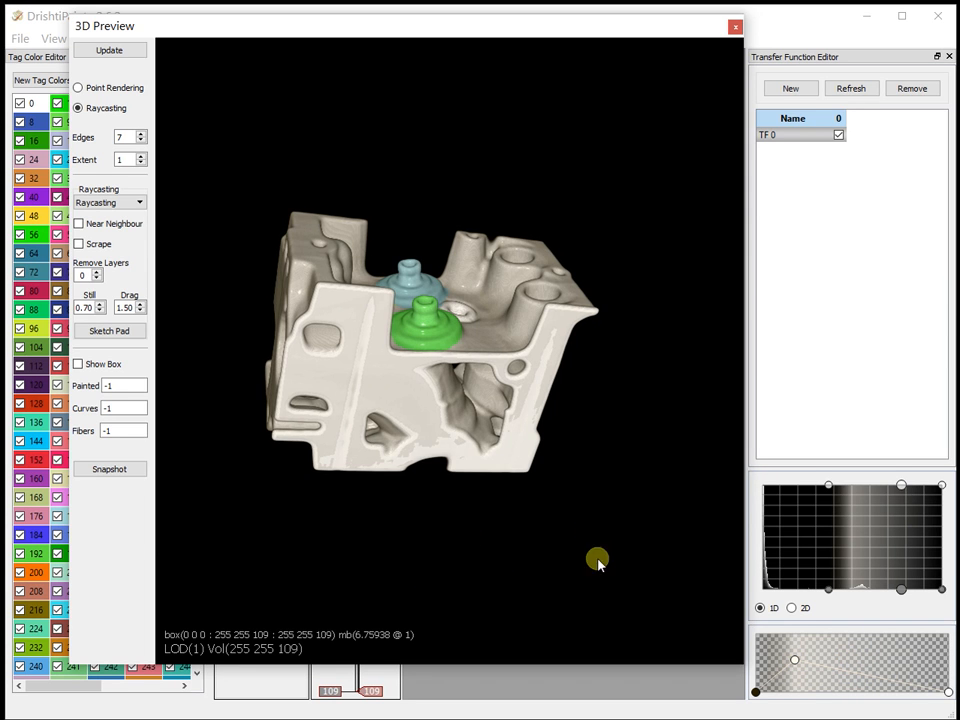
left_click_drag(328, 546, 520, 506)
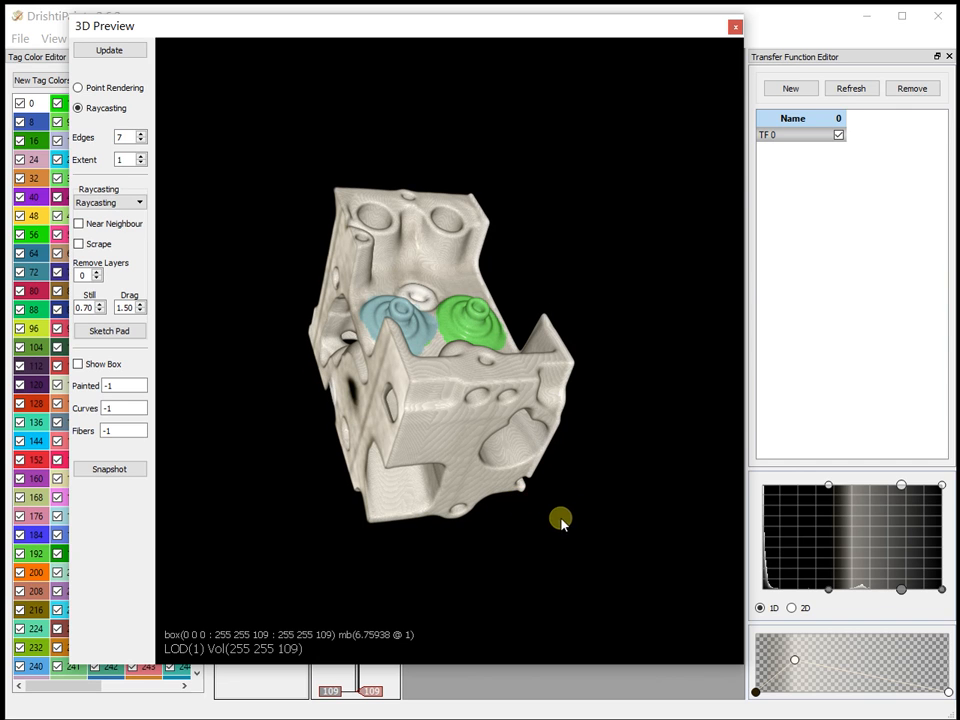
Change the preview's raycasting mode to Xray.
left_click(140, 206)
left_click(83, 234)
left_click_drag(470, 385, 407, 527)
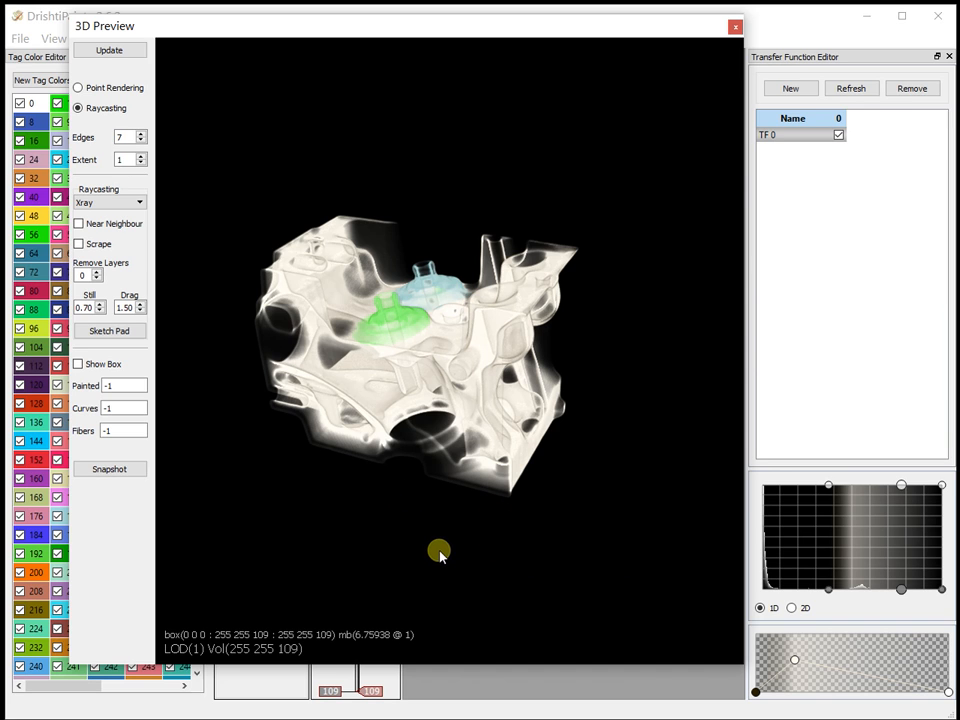
left_click_drag(536, 597, 442, 563)
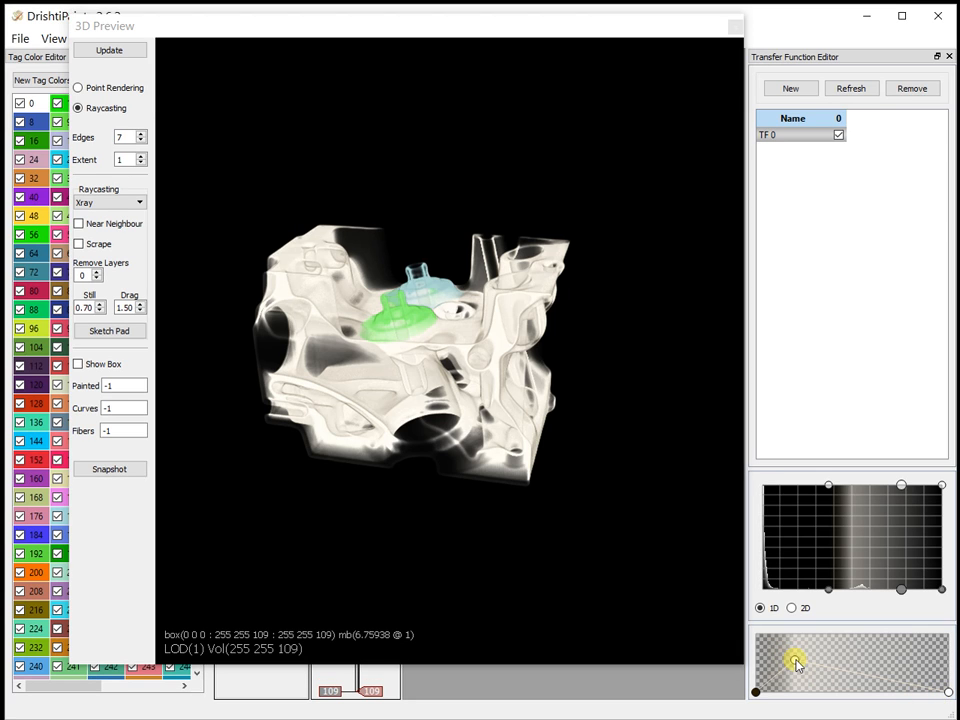
Move the opacity curve's middle point to just past the centre to emphasise the dense inner parts.
left_click_drag(795, 662, 859, 668)
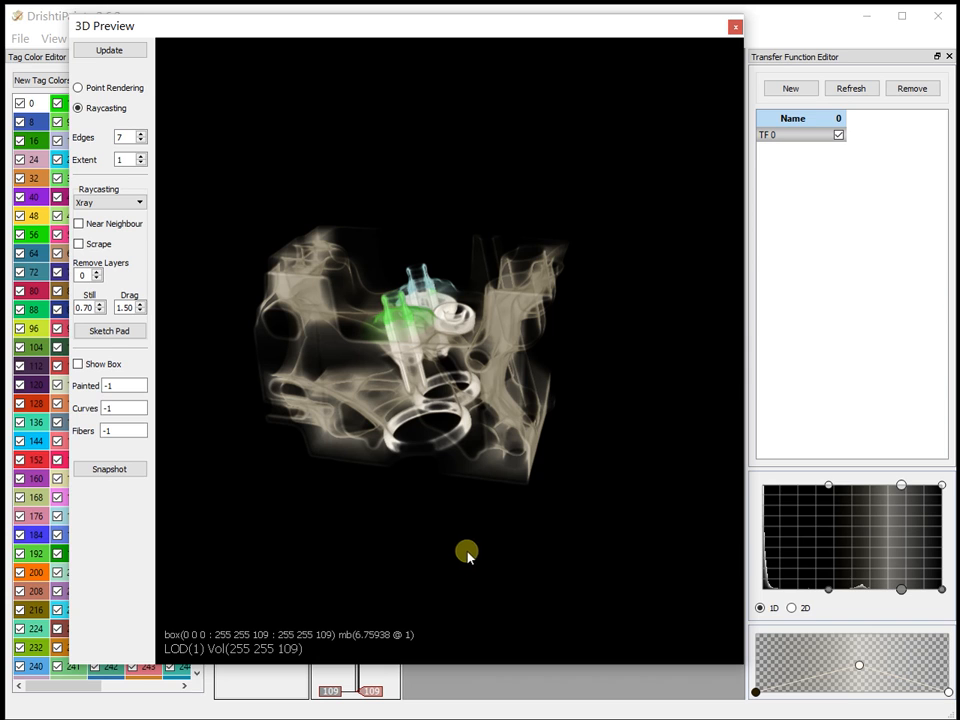
left_click_drag(570, 557, 664, 523)
left_click_drag(381, 529, 636, 497)
left_click_drag(422, 510, 504, 570)
Return the opacity curve's middle point toward the low-intensity end and raise the high-intensity end point to nearly the same opacity.
left_click_drag(860, 668, 797, 662)
left_click_drag(603, 480, 456, 321)
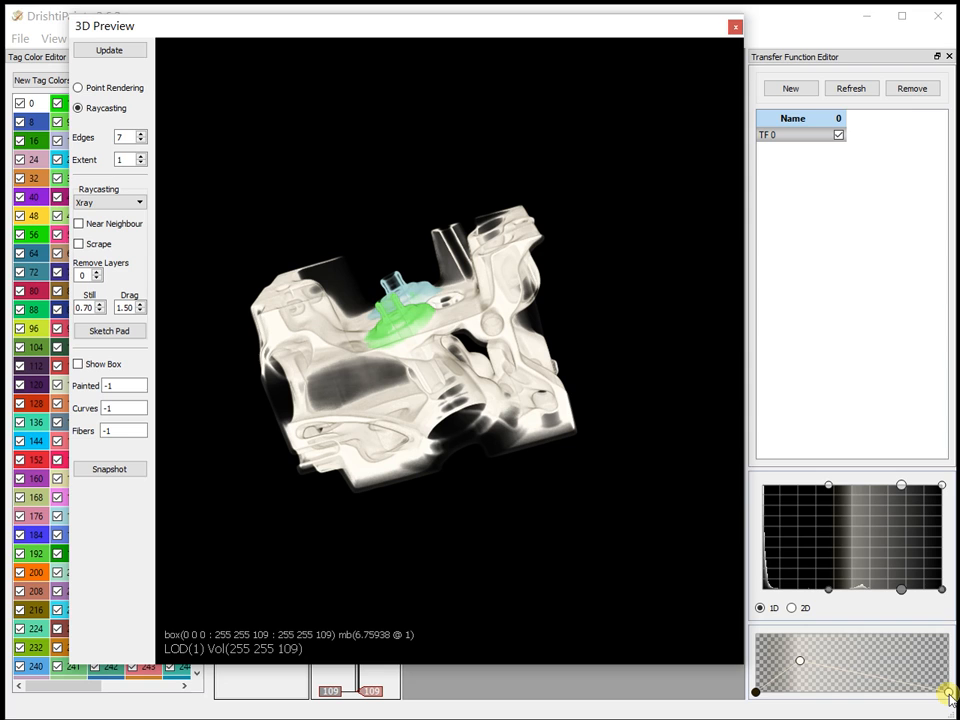
left_click_drag(950, 694, 947, 667)
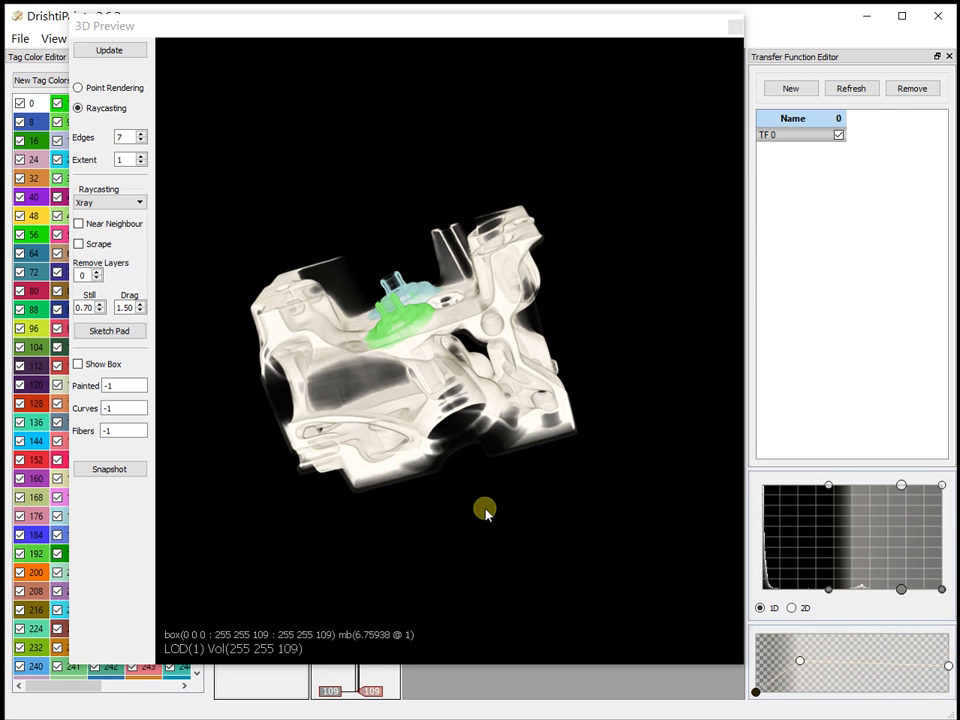
left_click_drag(369, 508, 446, 542)
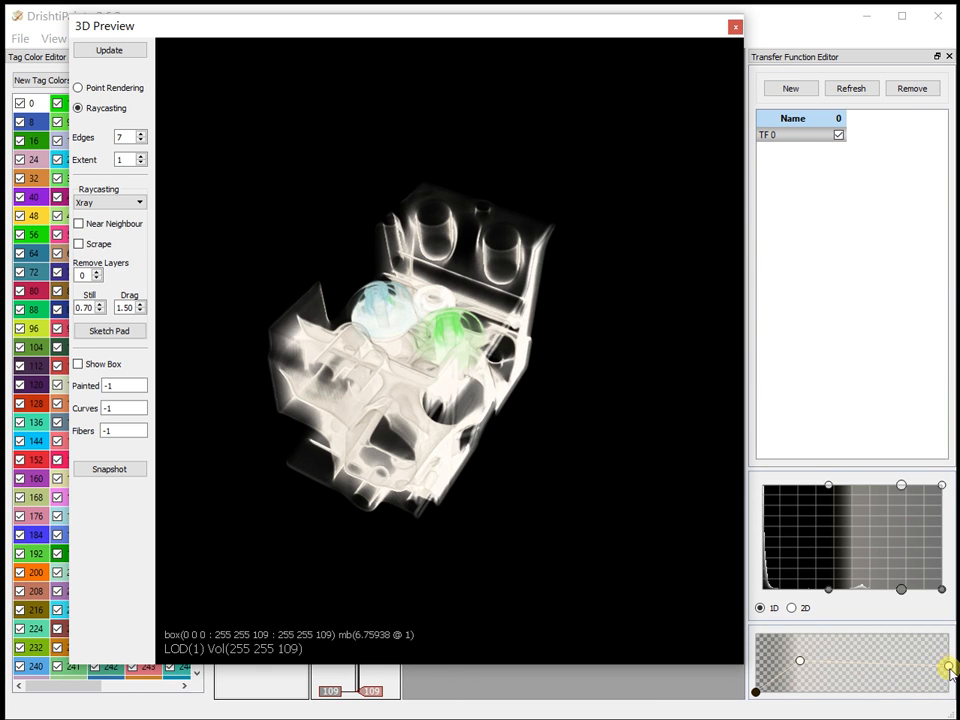
Change the color of the opacity curve's high-intensity end point to dark brown.
double_click(949, 667)
left_click(572, 343)
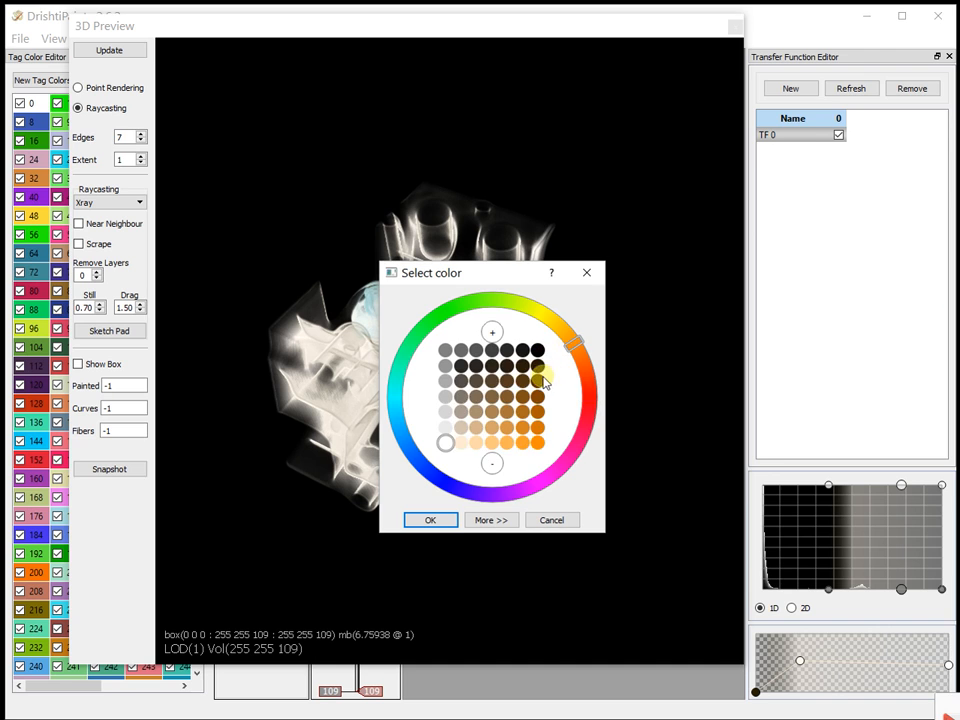
left_click(538, 381)
left_click(425, 521)
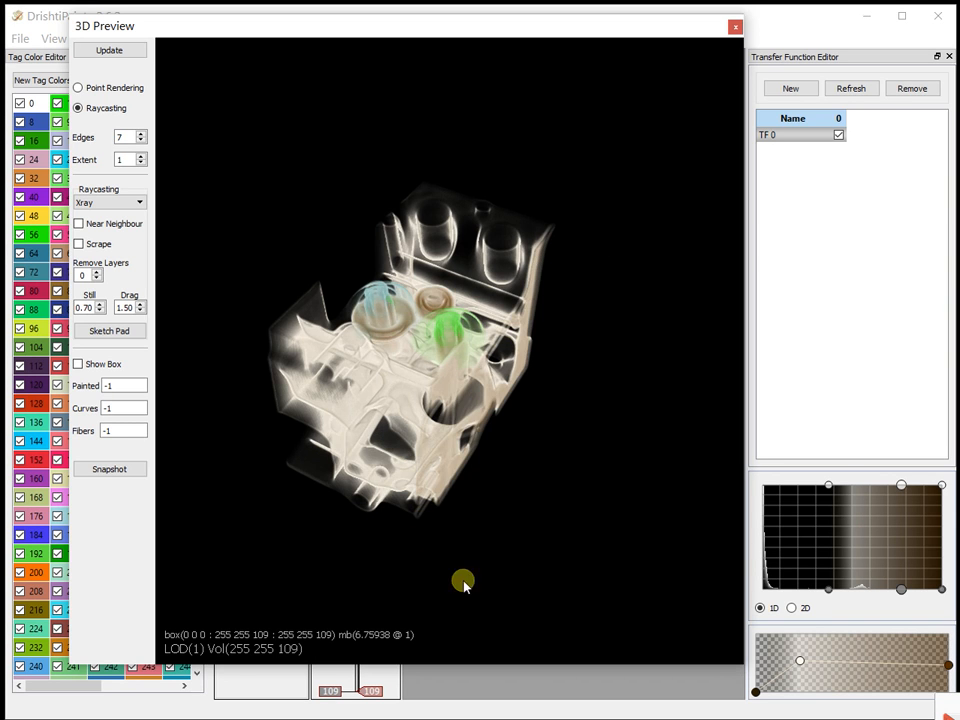
left_click_drag(463, 585, 489, 521)
Move the opacity curve's middle point to just short of the centre, nearly level with the high-intensity end point, checking the Xray rendering from several angles.
left_click_drag(797, 667, 840, 681)
left_click_drag(381, 540, 570, 523)
scroll(482, 522, "up", 5)
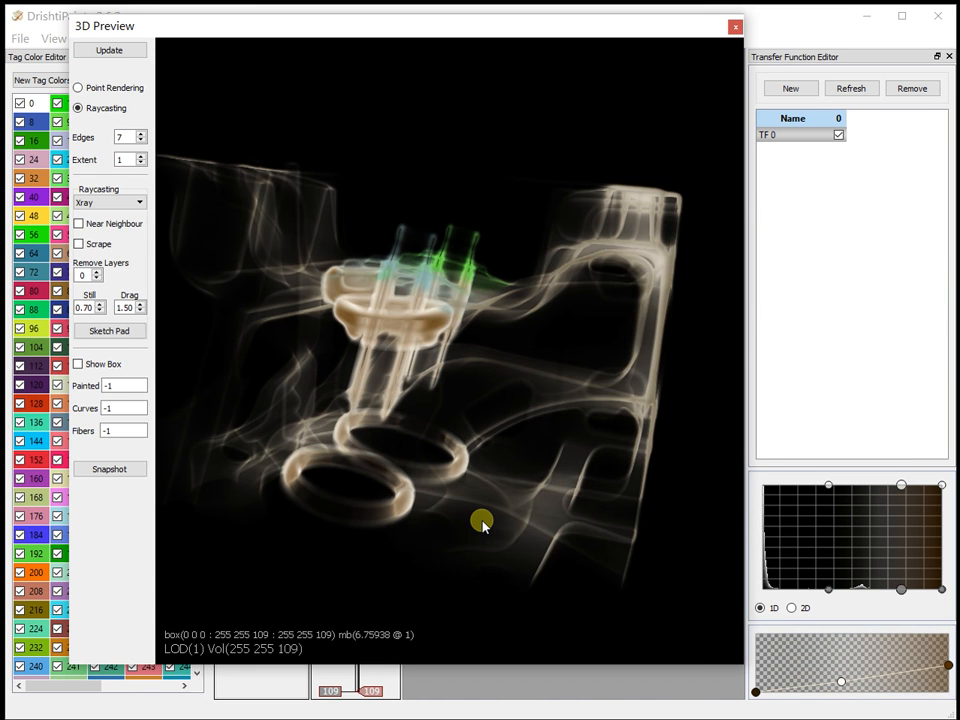
scroll(536, 400, "down", 5)
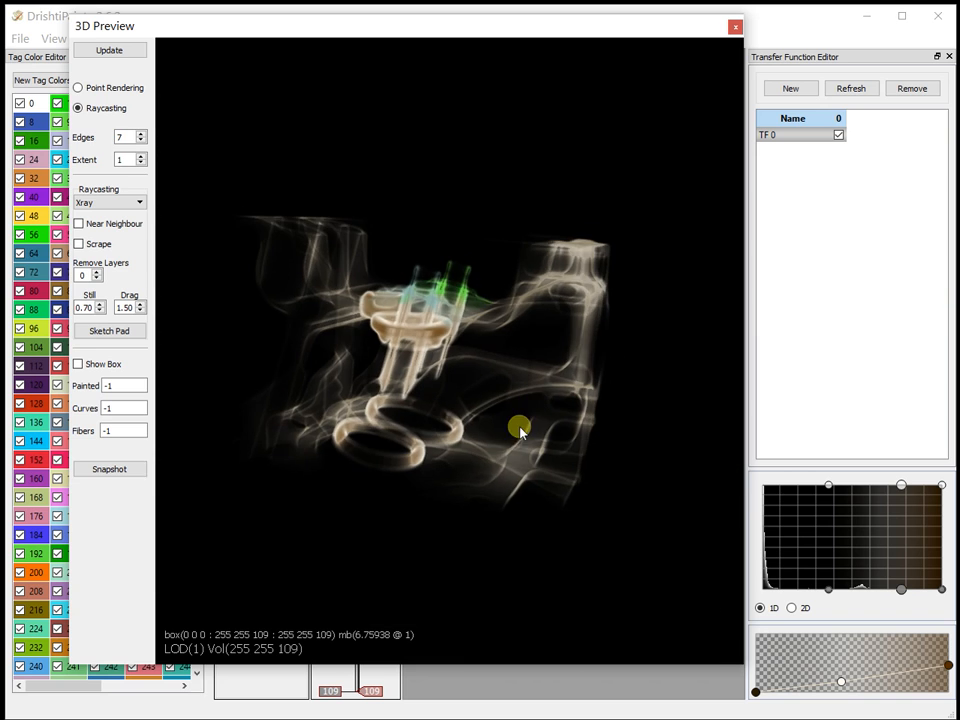
left_click_drag(599, 441, 356, 424)
left_click_drag(458, 294, 467, 470)
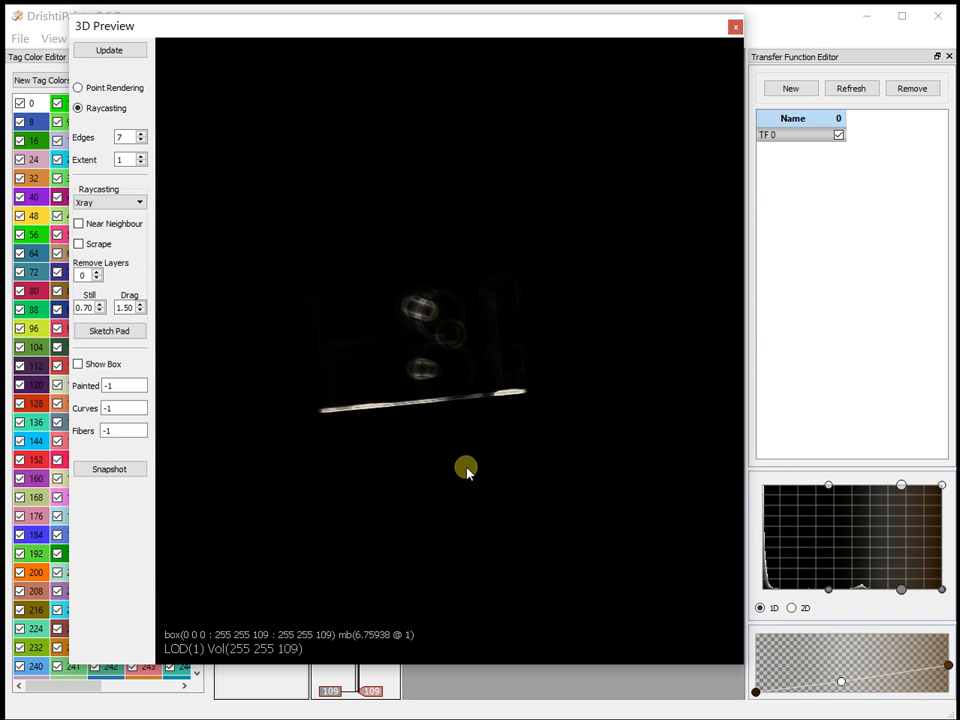
left_click_drag(840, 683, 827, 669)
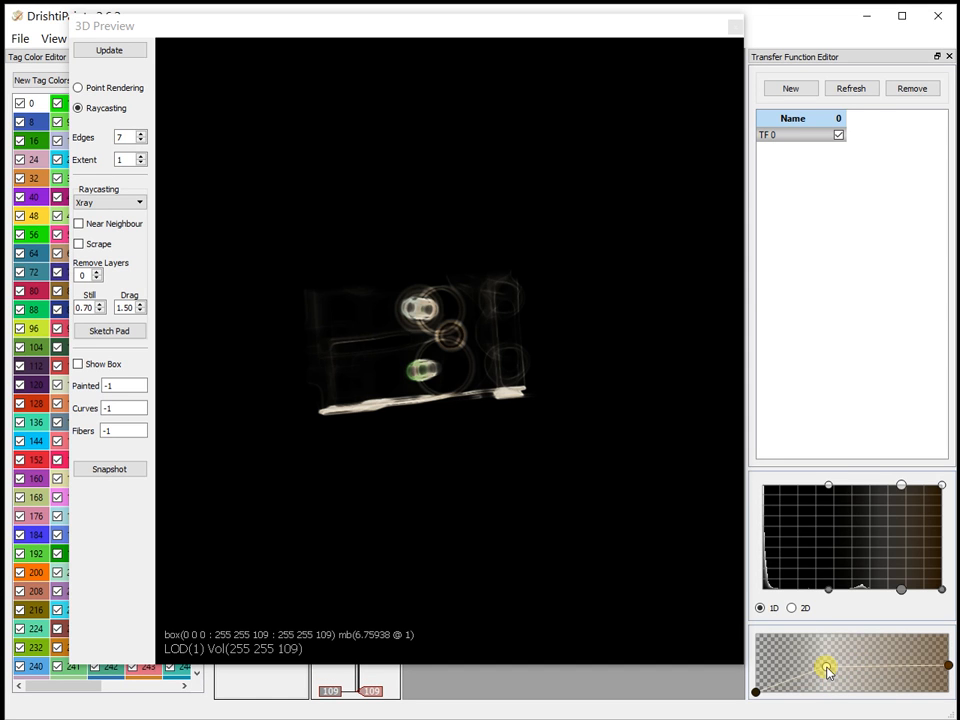
left_click_drag(349, 546, 456, 484)
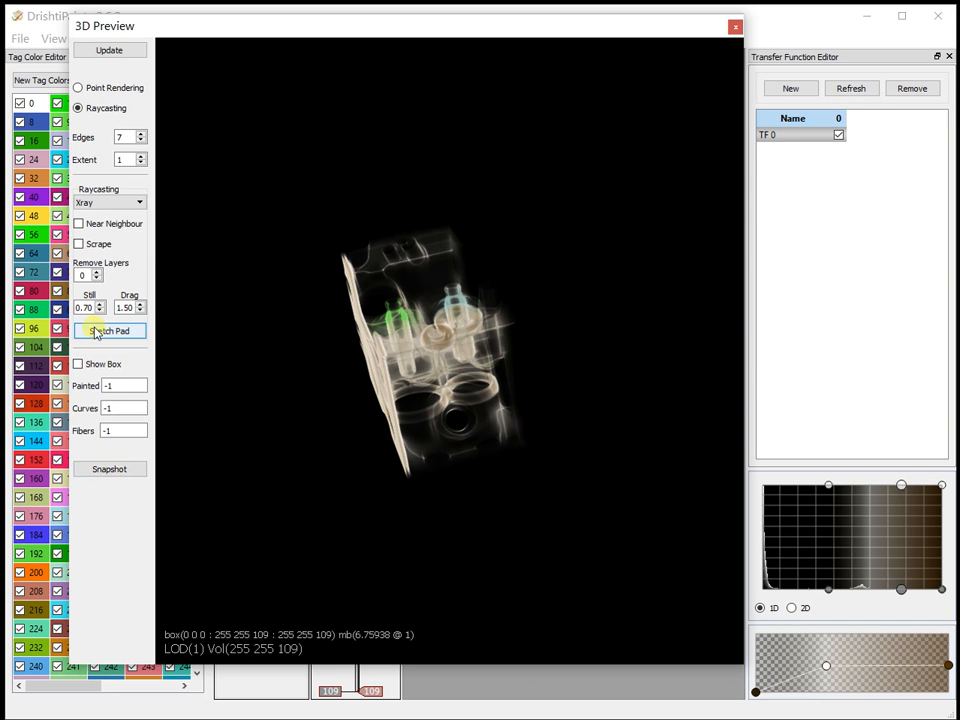
Change the preview's raycasting mode to Isosurface and view the part from its side.
left_click(110, 202)
left_click(105, 216)
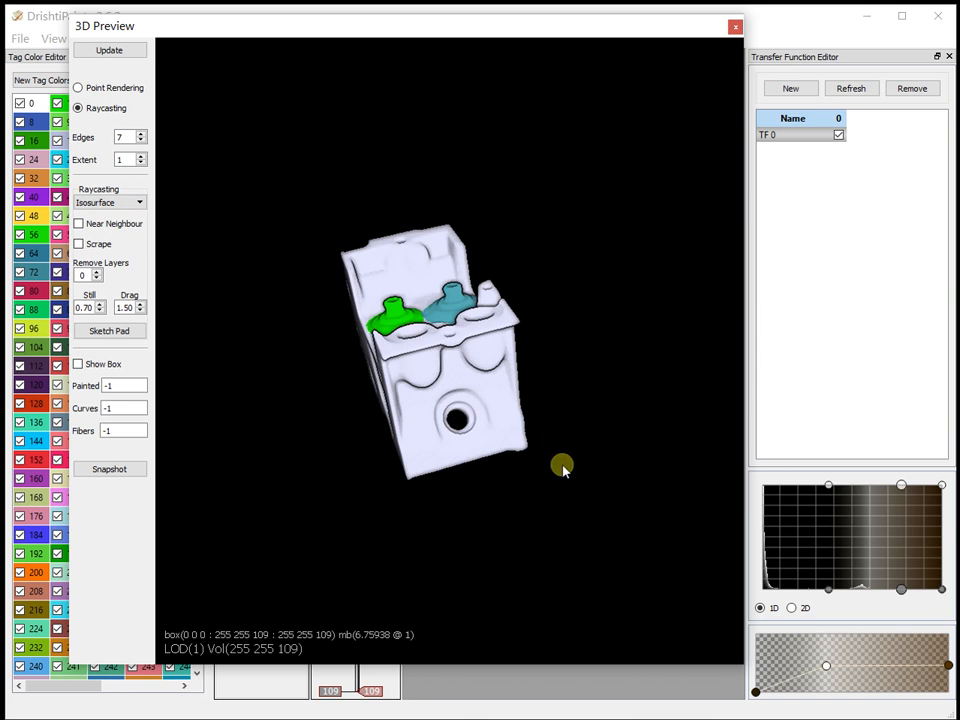
left_click_drag(561, 465, 349, 521)
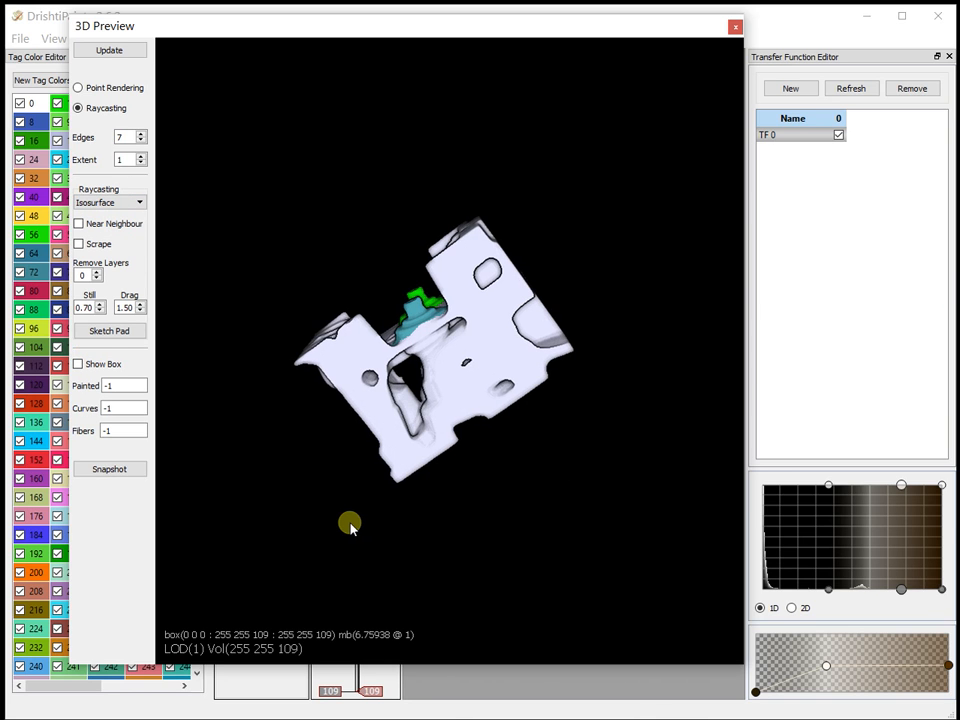
Show the volume's bounding box and try cropping to a small central region before moving the faces back out to the full extent.
left_click(79, 364)
left_click_drag(514, 459, 418, 398)
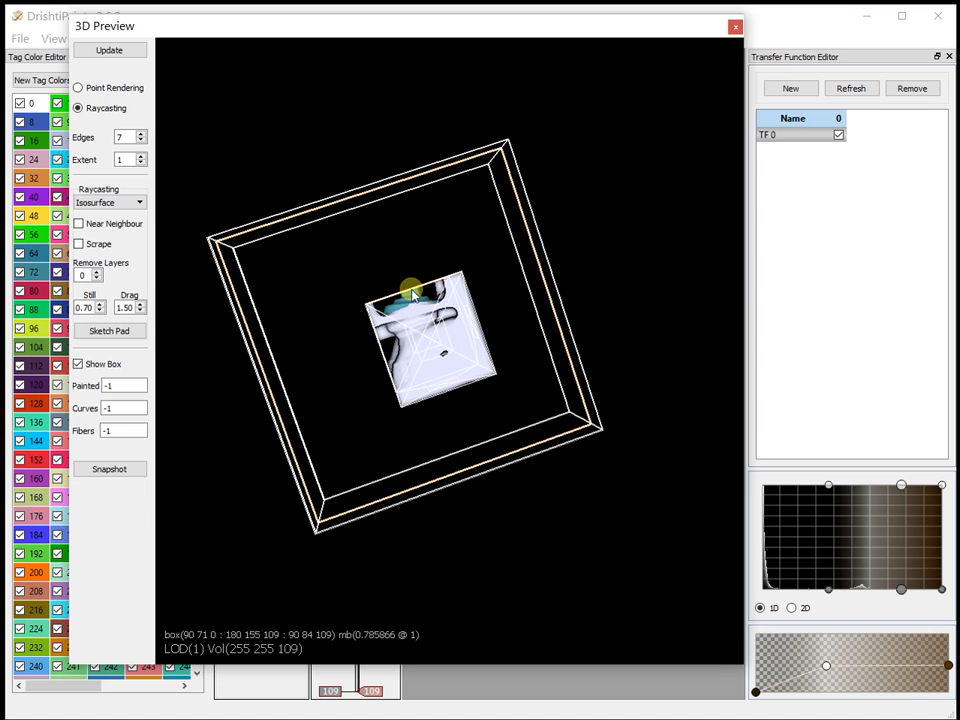
left_click_drag(413, 293, 375, 220)
Update the preview of the full volume with a subsampling level of 3.
left_click_drag(384, 342, 564, 536)
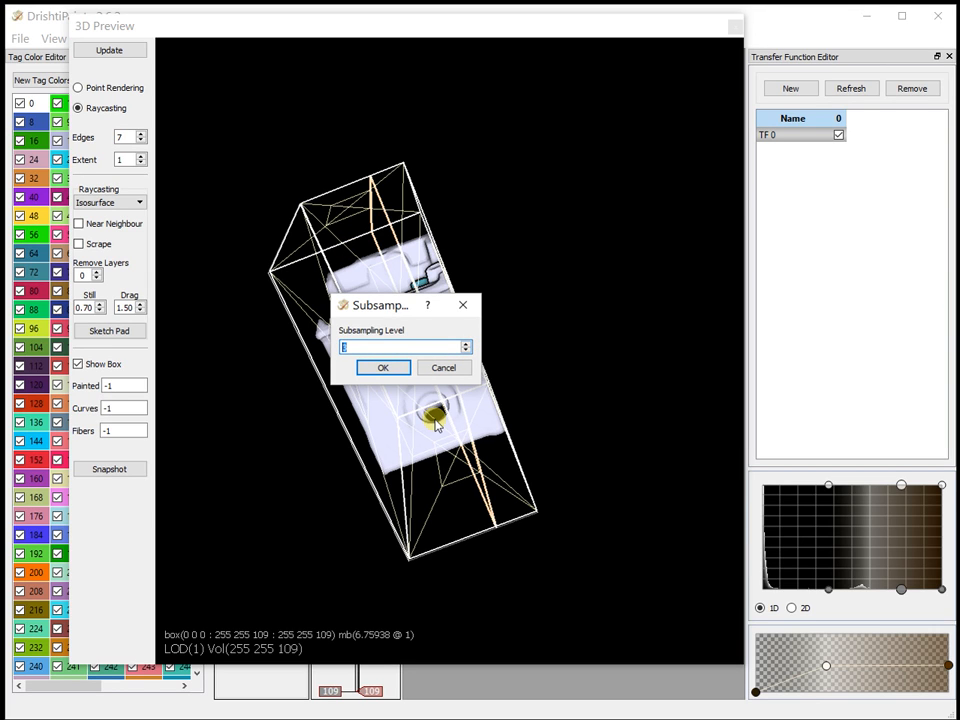
left_click(386, 370)
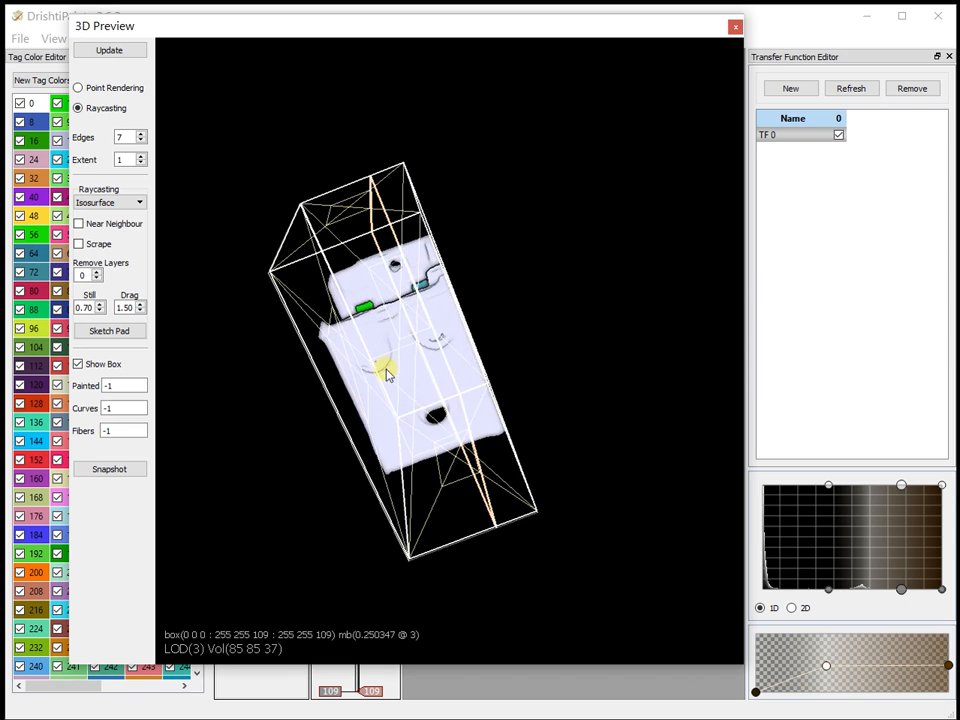
Crop the bounding box around the green and teal painted domes, to about 94 55 0 : 169 167 109.
left_click_drag(557, 386, 386, 396)
left_click_drag(441, 471, 392, 261)
left_click_drag(415, 357, 435, 390)
left_click_drag(371, 206, 414, 313)
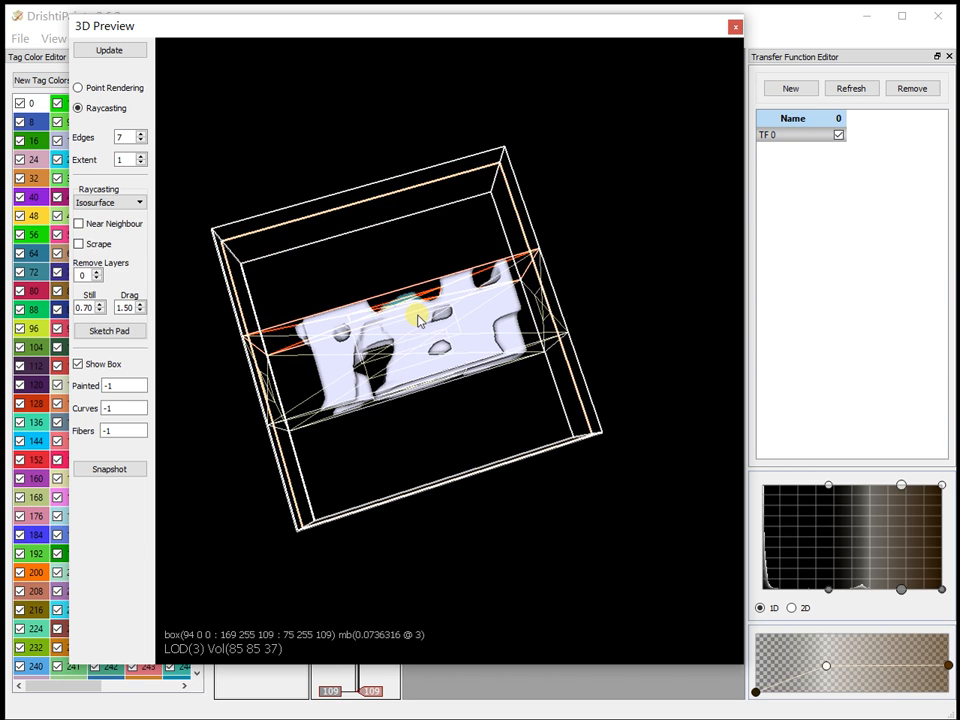
left_click_drag(531, 317, 468, 333)
left_click_drag(294, 377, 559, 521)
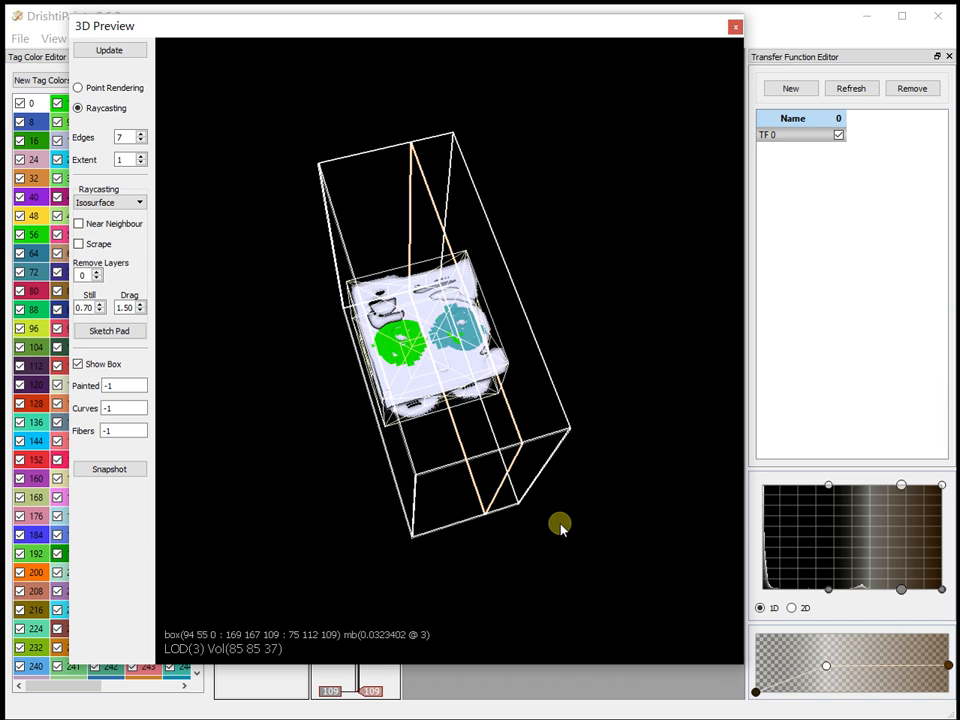
Hide the bounding box and inspect the cropped, subsampled region up close.
left_click(79, 366)
left_click_drag(369, 501, 364, 279)
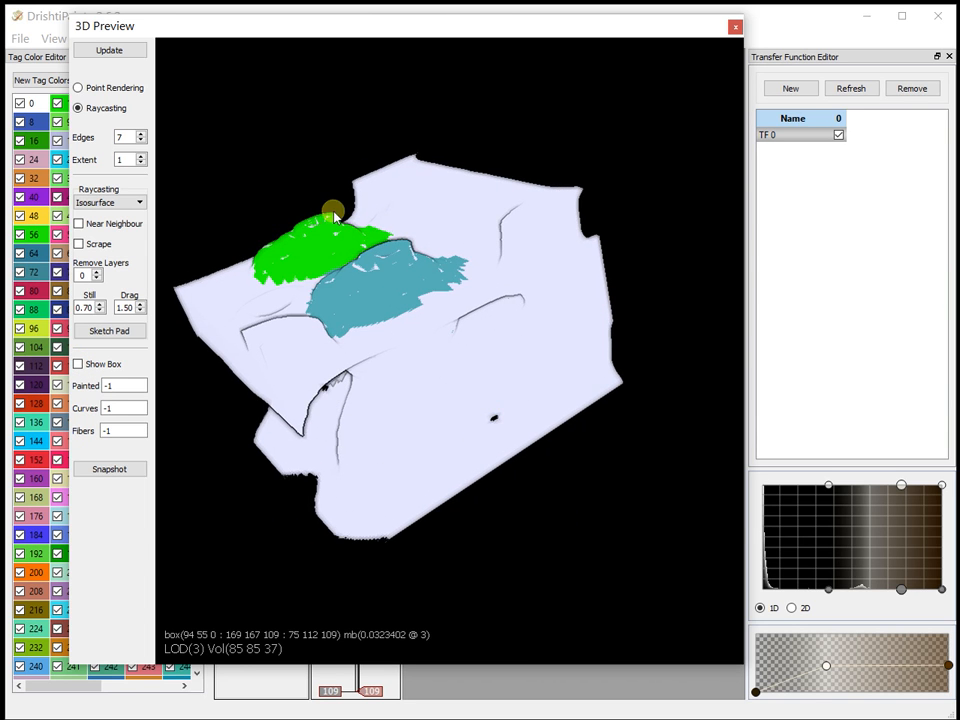
left_click_drag(401, 447, 463, 378)
scroll(421, 385, "down", 2)
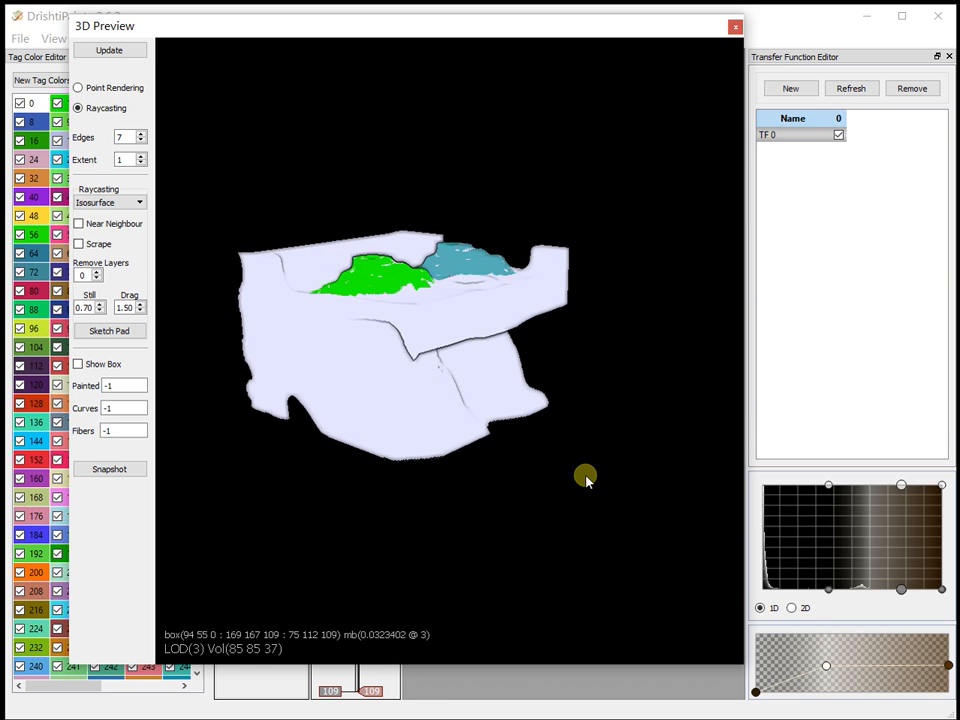
Lower the transfer function's minimum intensity edge slightly and check the cropped surface from different angles.
left_click_drag(828, 590, 816, 590)
left_click_drag(500, 480, 418, 481)
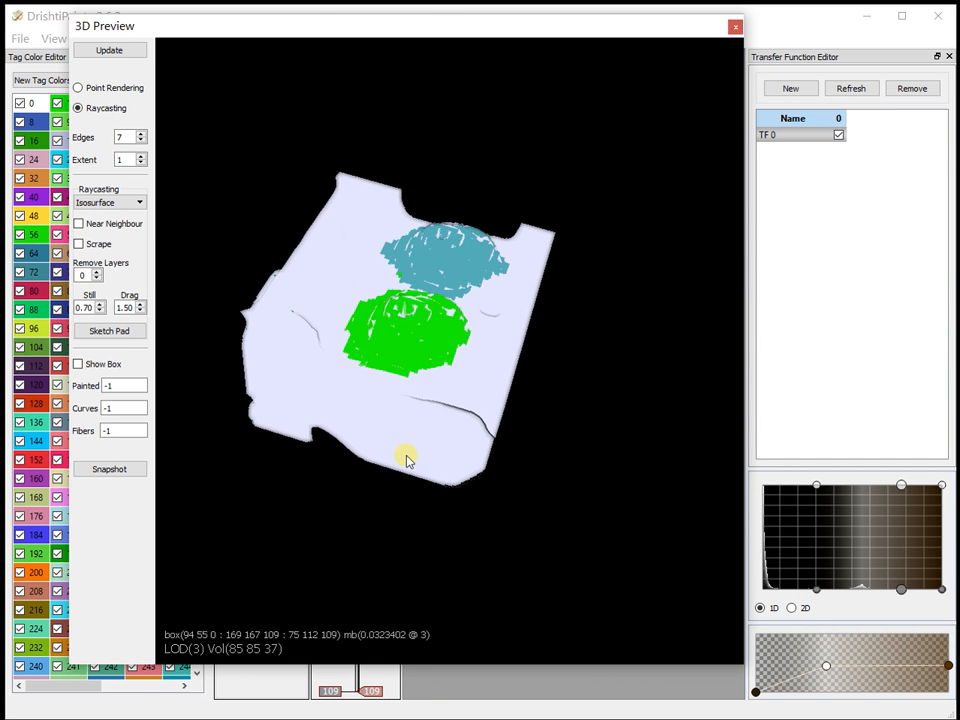
left_click_drag(483, 480, 469, 373)
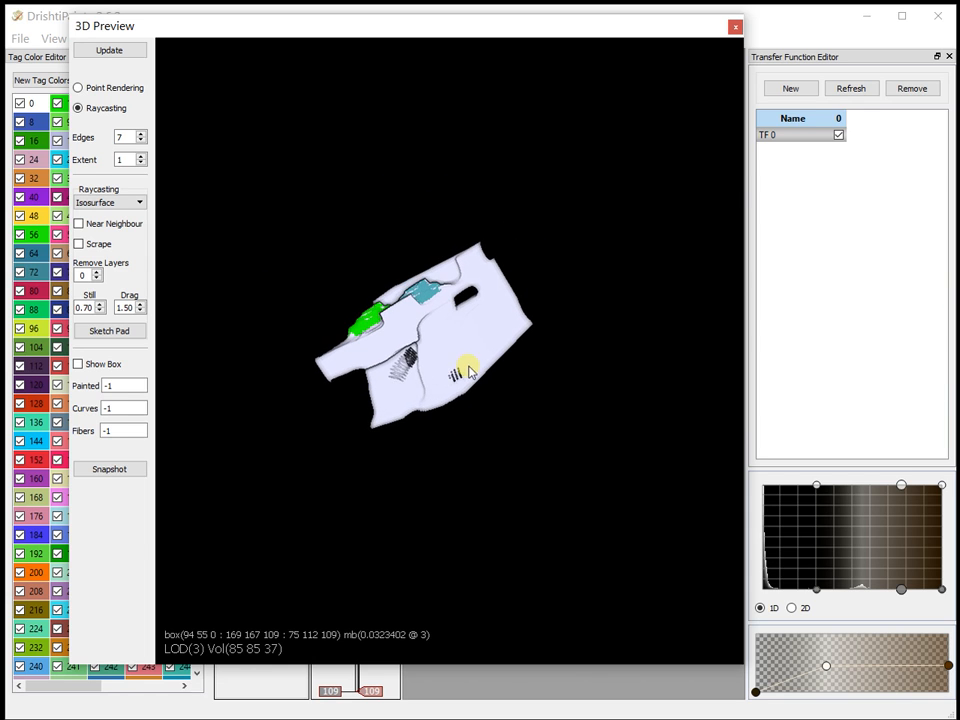
Show the bounding box again and update the preview so the cropped region loads at subsampling level 1.
left_click(79, 365)
left_click_drag(330, 300, 405, 293)
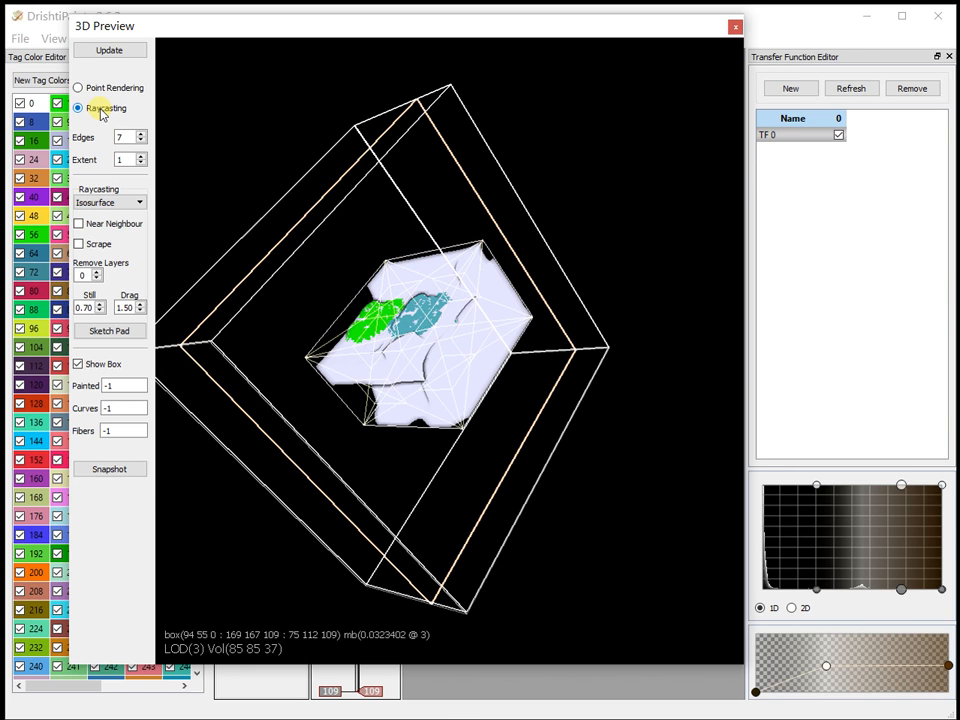
left_click(101, 110)
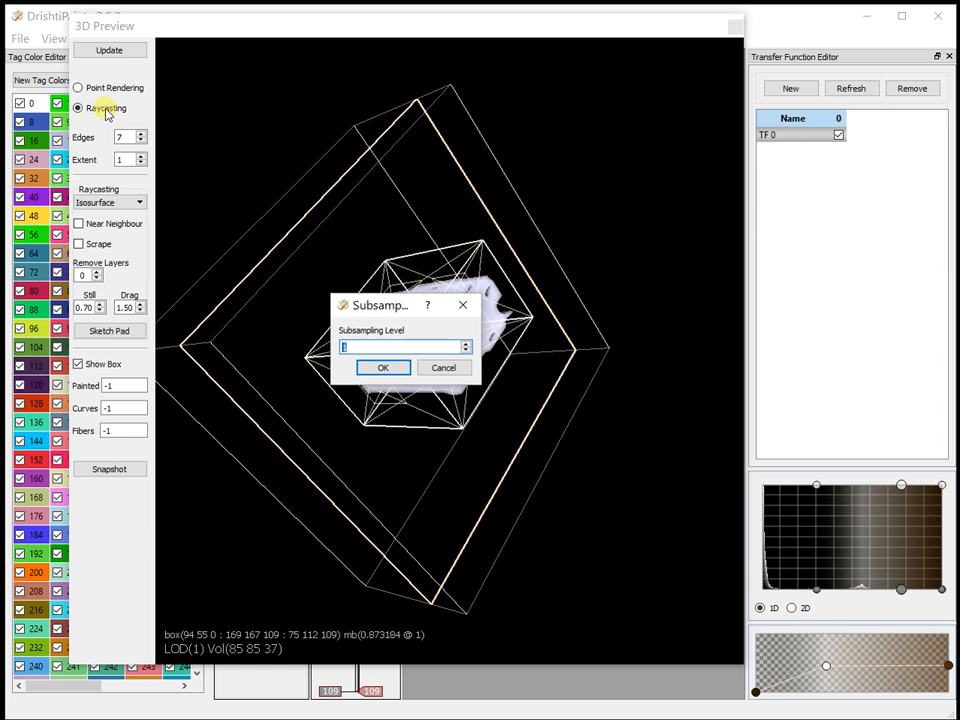
left_click(383, 368)
left_click_drag(386, 371, 478, 418)
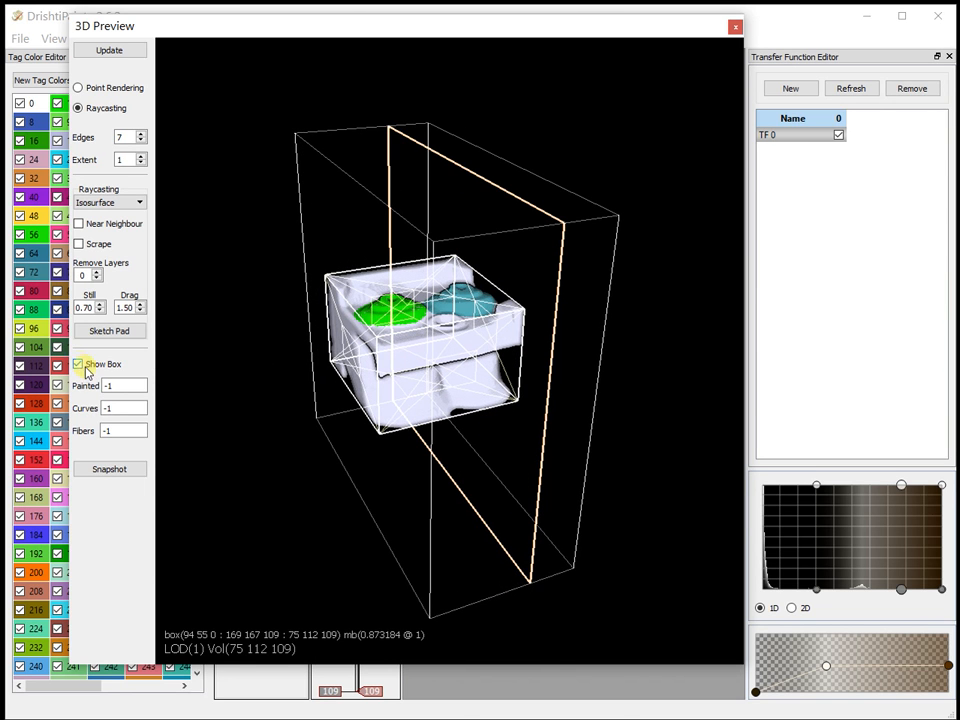
Hide the bounding box and examine the surface detail of the reloaded cropped region around the painted domes.
left_click(86, 367)
left_click_drag(342, 549, 544, 545)
scroll(547, 482, "up", 5)
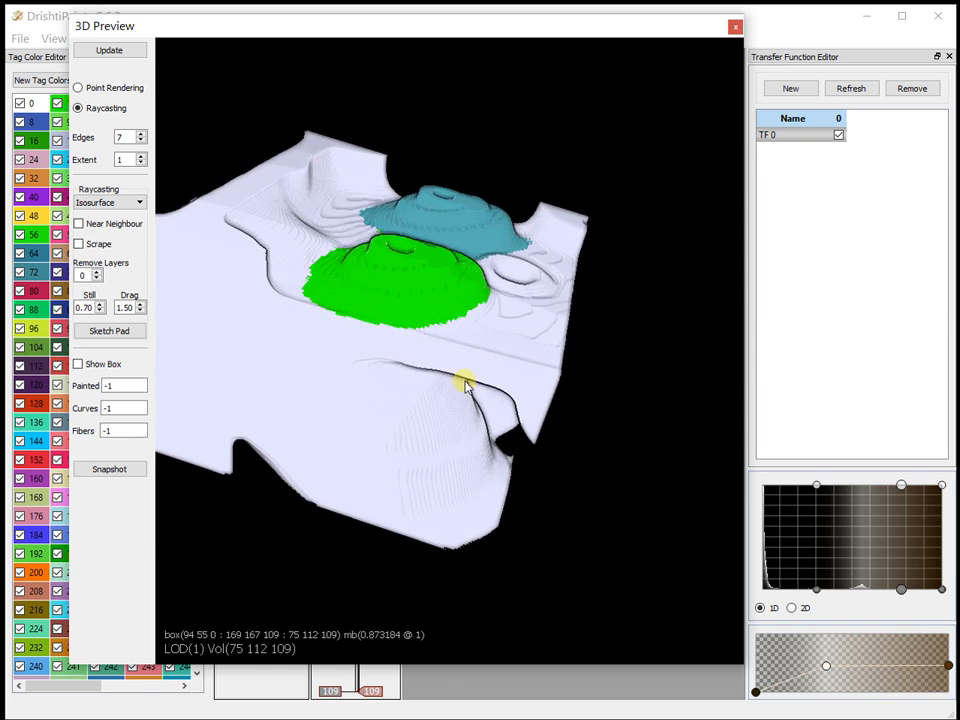
left_click_drag(465, 387, 259, 206)
Raise the transfer function's minimum intensity edge to just below its centre handle to isolate the densest inner parts.
scroll(474, 414, "down", 5)
left_click_drag(468, 467, 505, 371)
left_click_drag(818, 592, 883, 591)
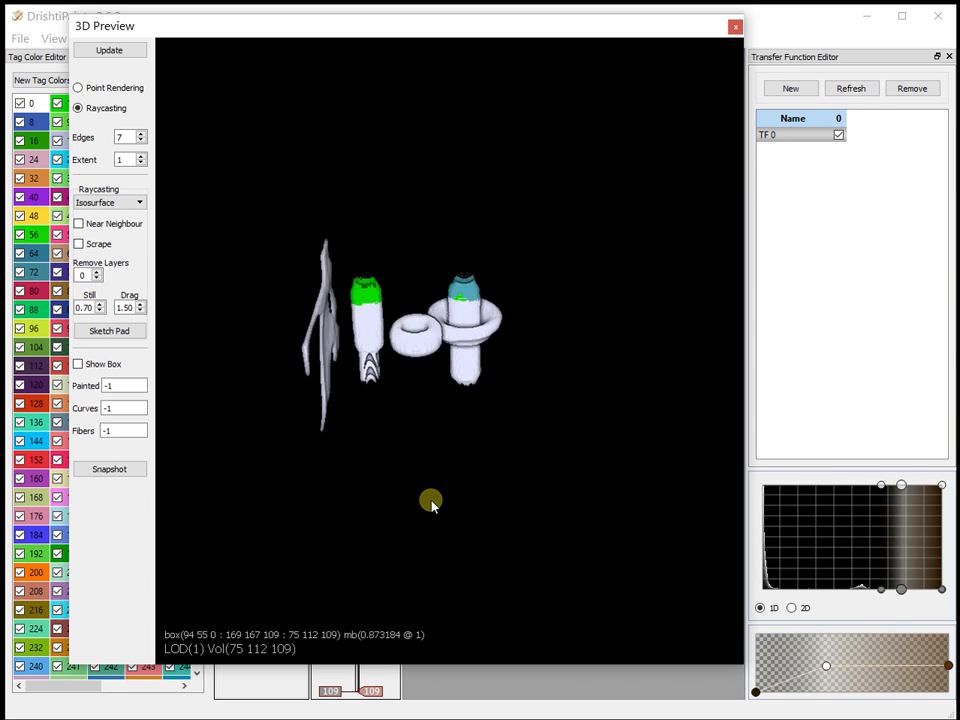
left_click_drag(431, 503, 343, 501)
Show the bounding box and move its faces outward to the full volume extent, 0 0 0 : 255 255 109.
left_click(79, 365)
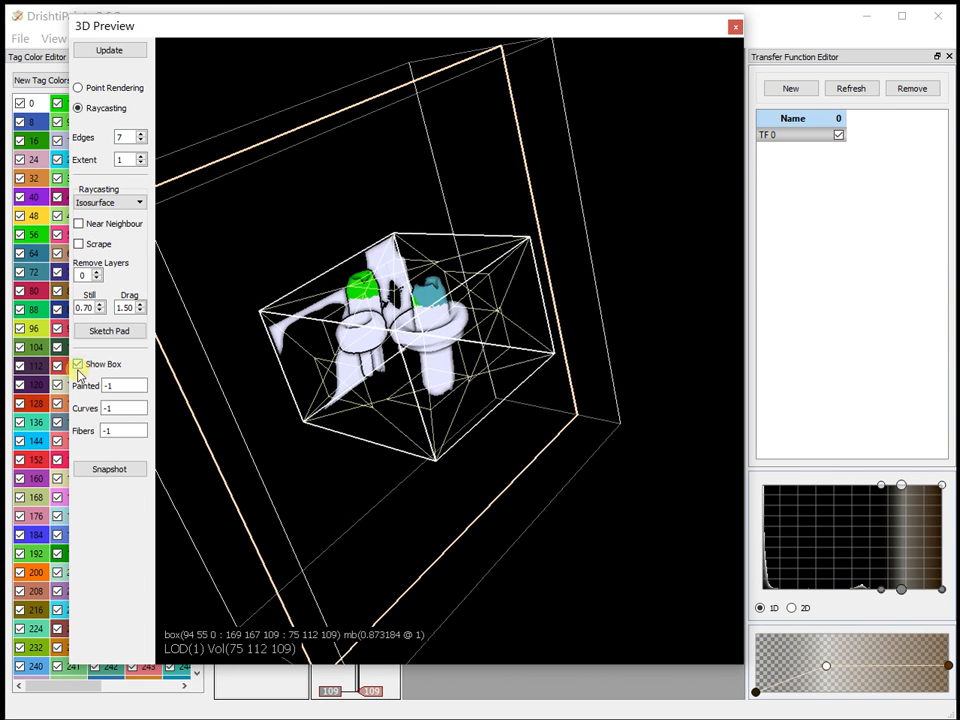
scroll(585, 542, "down", 3)
left_click_drag(585, 542, 264, 474)
mouse_move(377, 328)
left_mouse_down()
mouse_move(287, 236)
mouse_move(388, 318)
left_mouse_up()
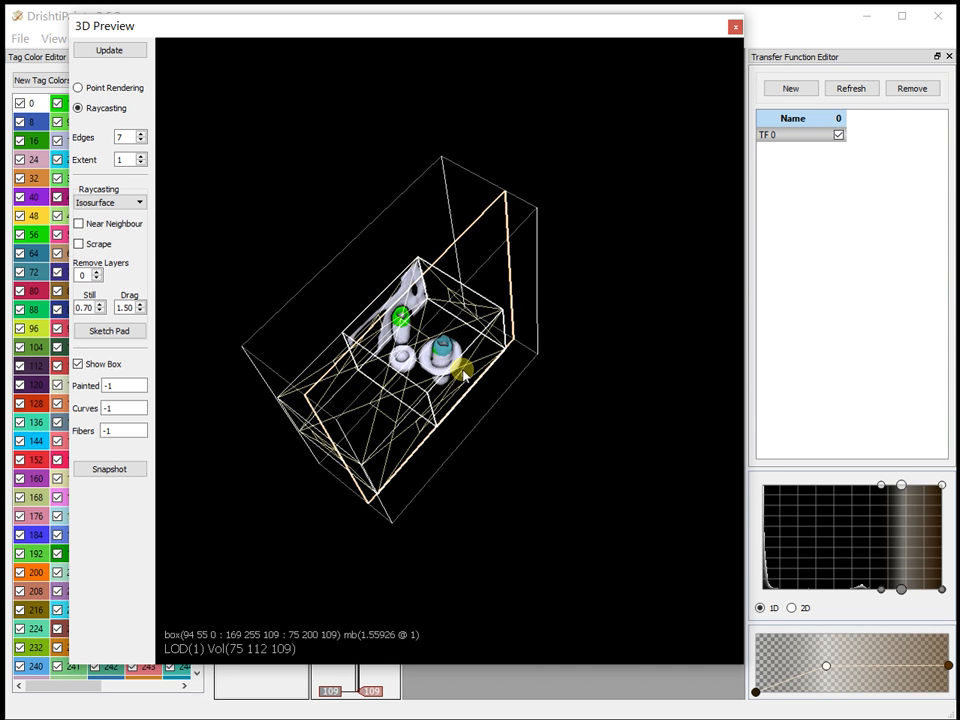
left_click_drag(520, 454, 522, 497)
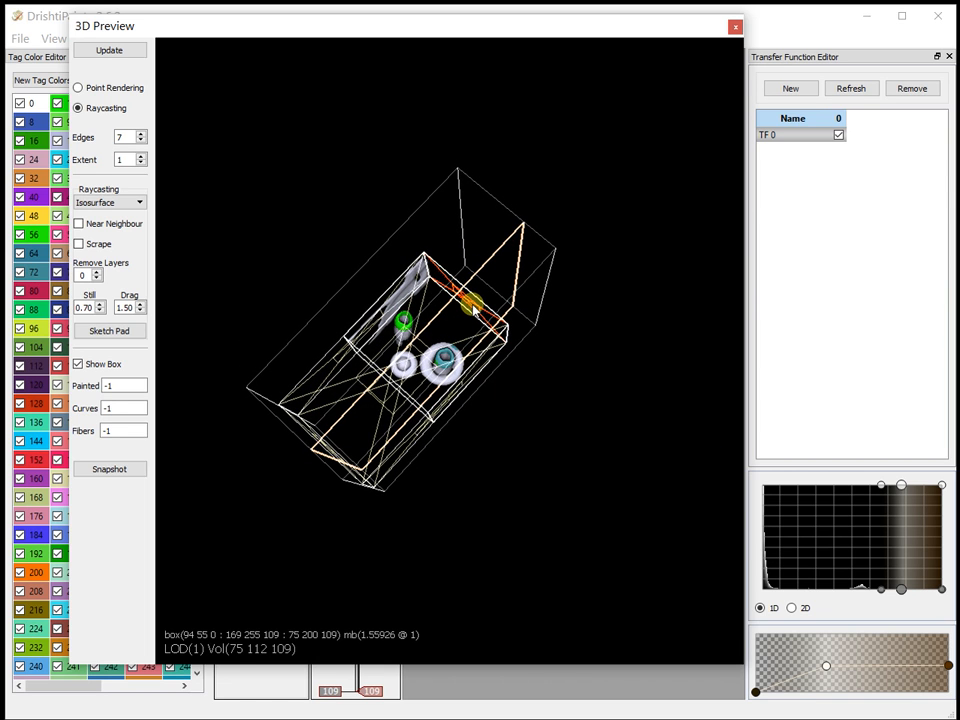
left_click_drag(471, 305, 595, 219)
left_click_drag(314, 227, 418, 215)
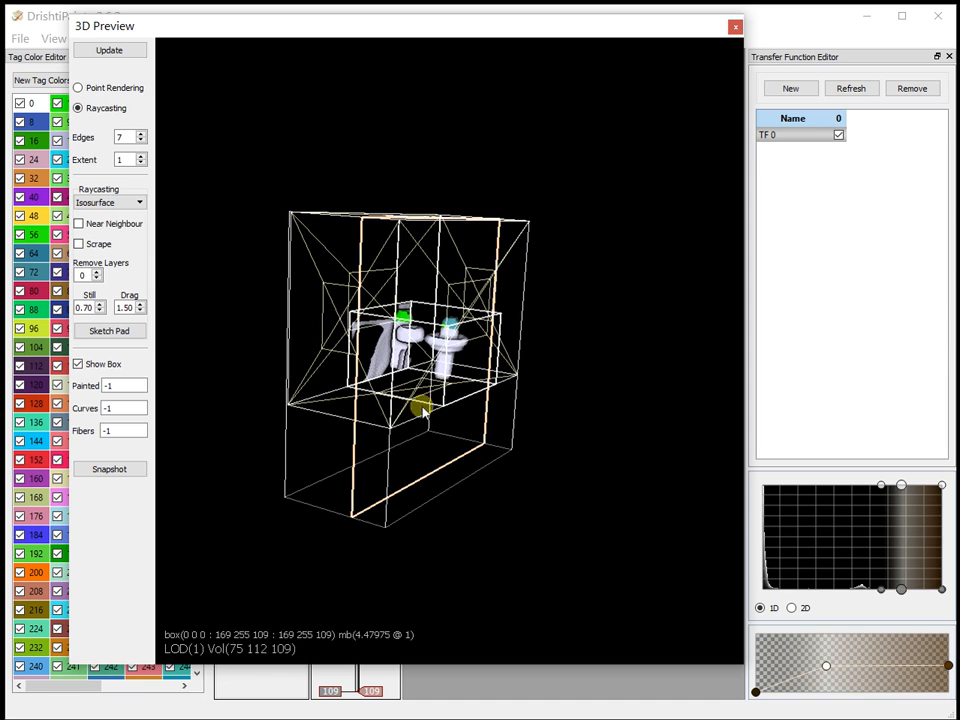
left_click_drag(422, 395, 431, 561)
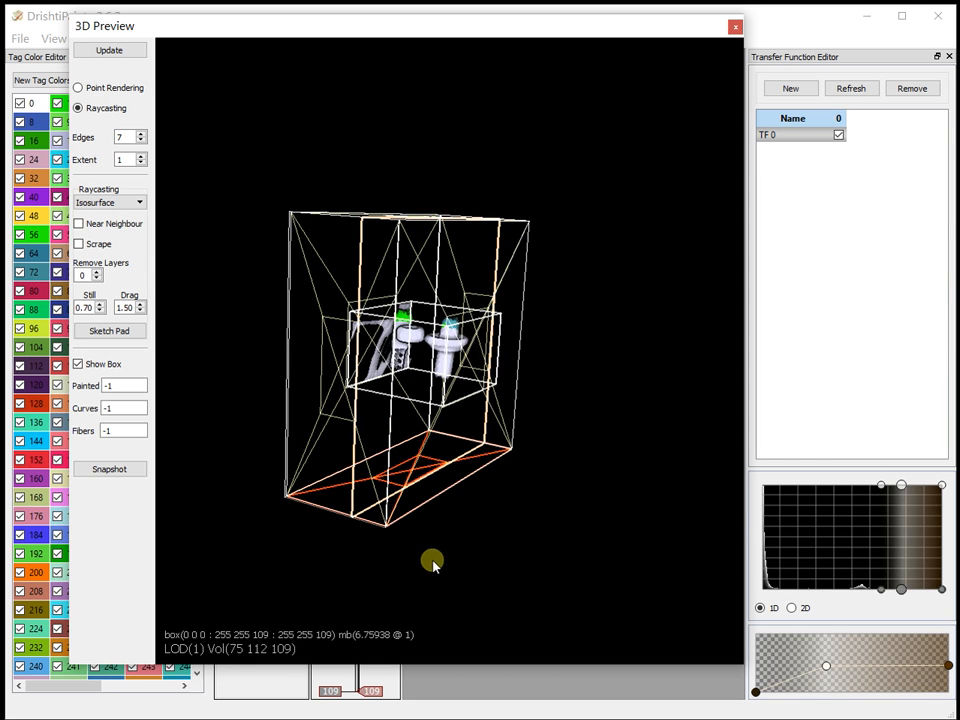
Hide the bounding box and lower the transfer function's minimum intensity edge to about a third of the range to bring back the outer surfaces.
left_click(79, 364)
left_click_drag(330, 430, 469, 306)
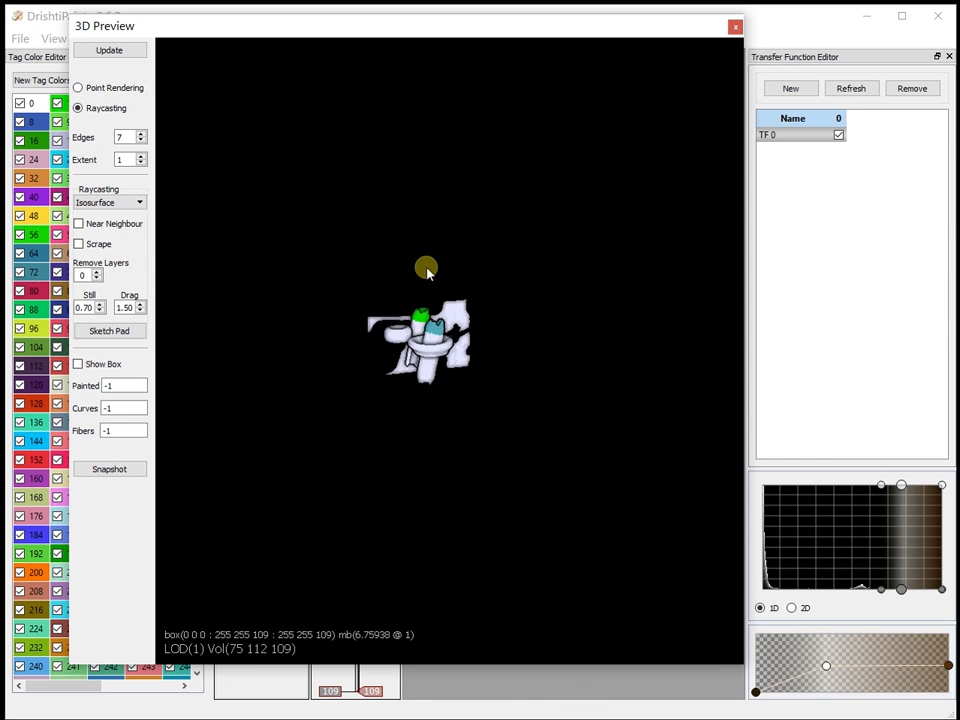
left_click_drag(884, 592, 824, 591)
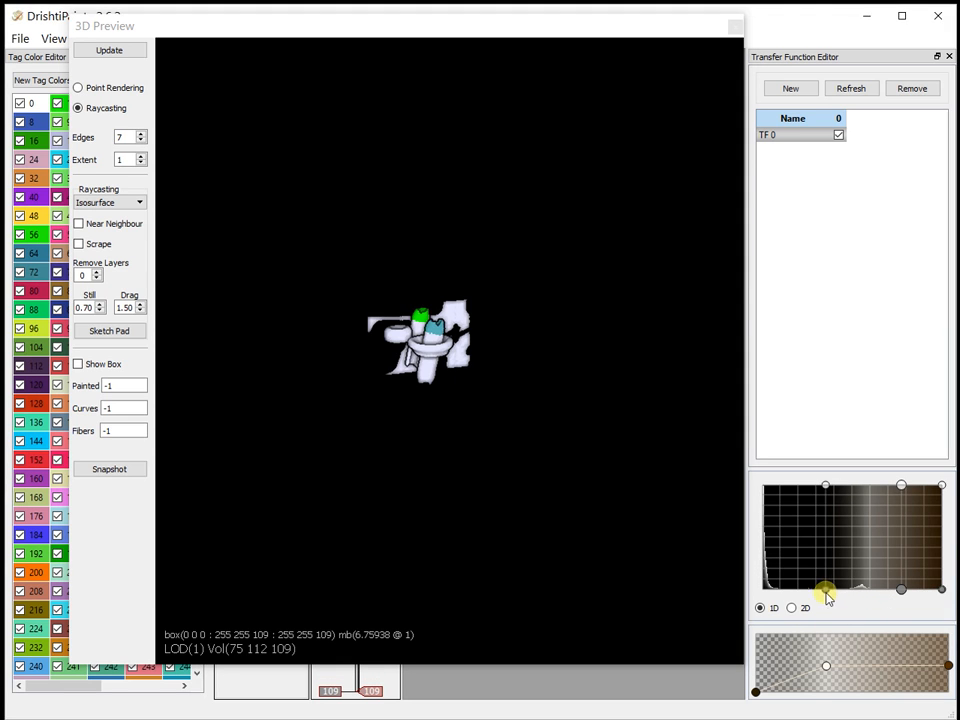
mouse_move(491, 505)
left_mouse_down()
mouse_move(433, 535)
mouse_move(473, 507)
left_mouse_up()
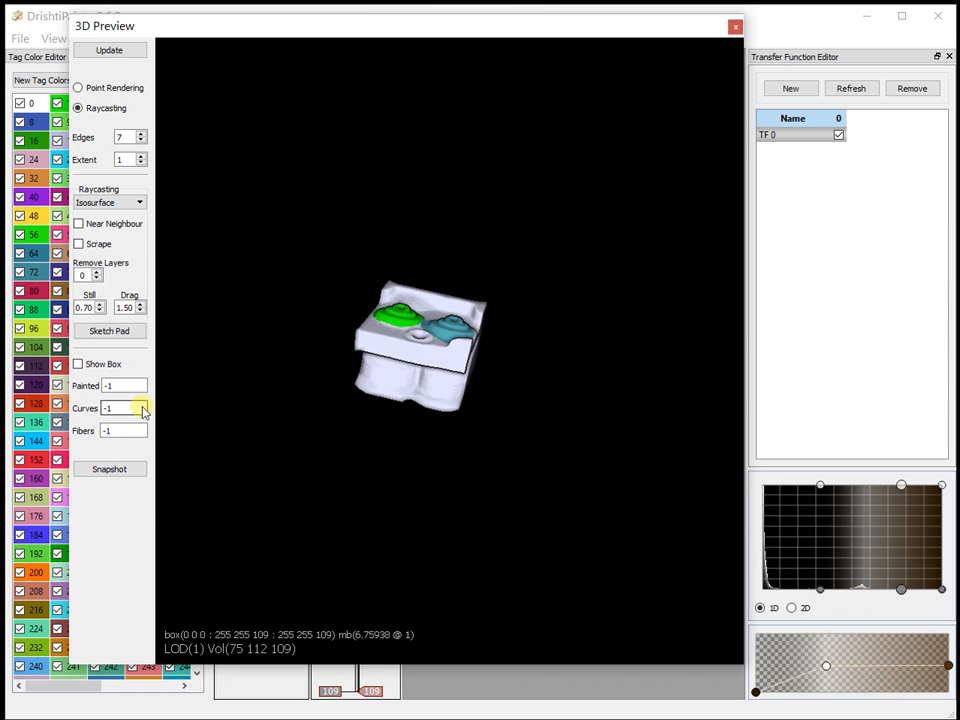
Show the bounding box and examine the loaded sub-region's position within the full volume from several sides.
left_click(79, 364)
left_click_drag(628, 530, 520, 502)
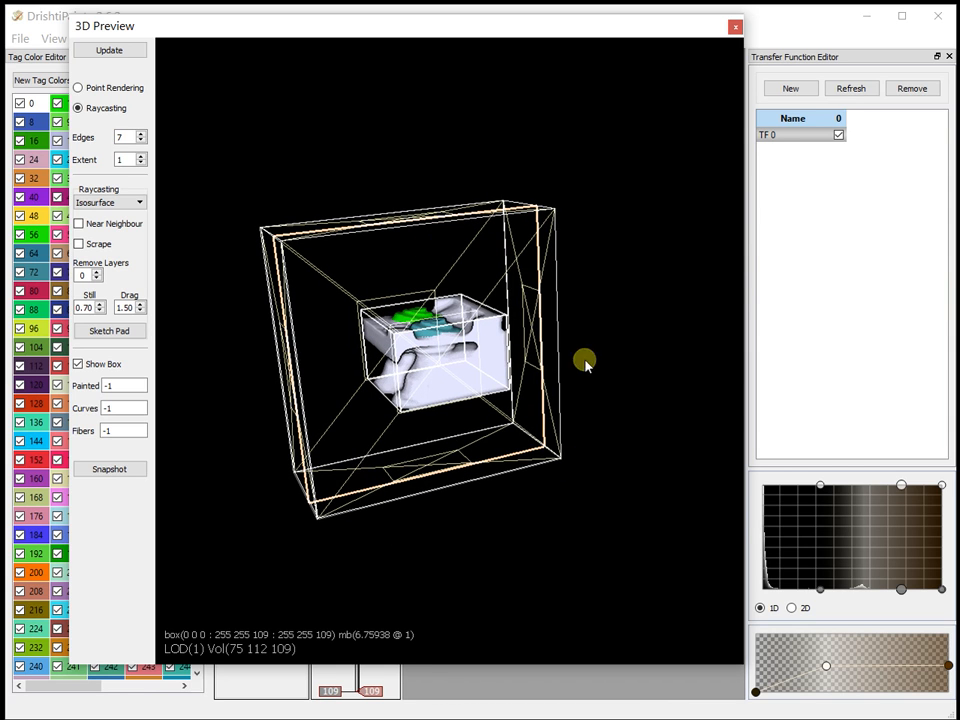
left_click_drag(491, 352, 410, 479)
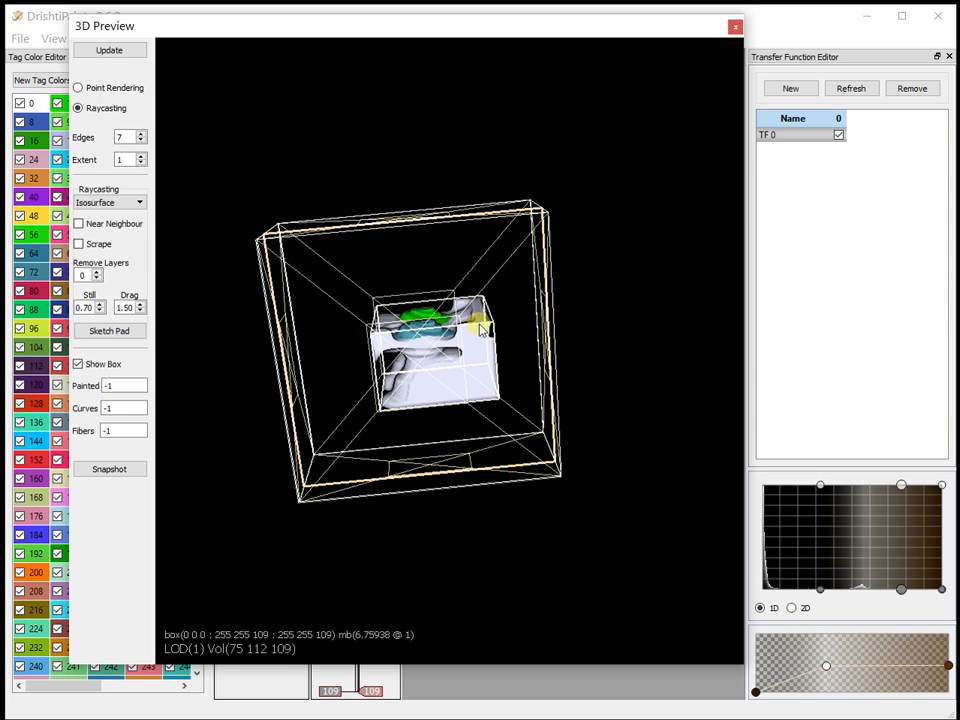
left_click_drag(480, 272, 399, 317)
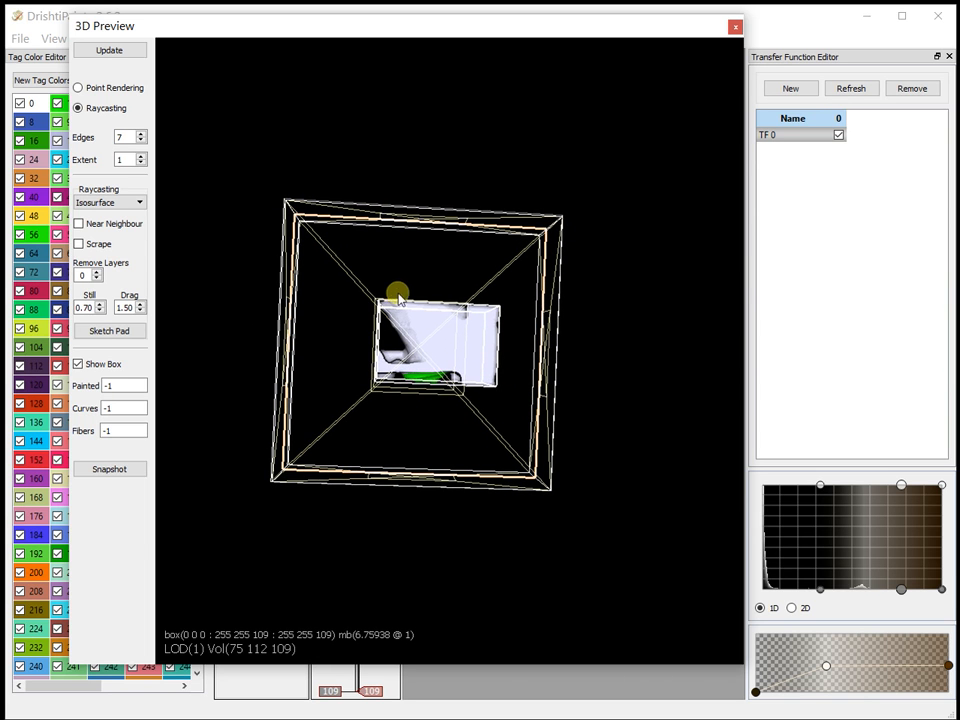
left_click_drag(467, 427, 452, 298)
left_click_drag(457, 488, 332, 227)
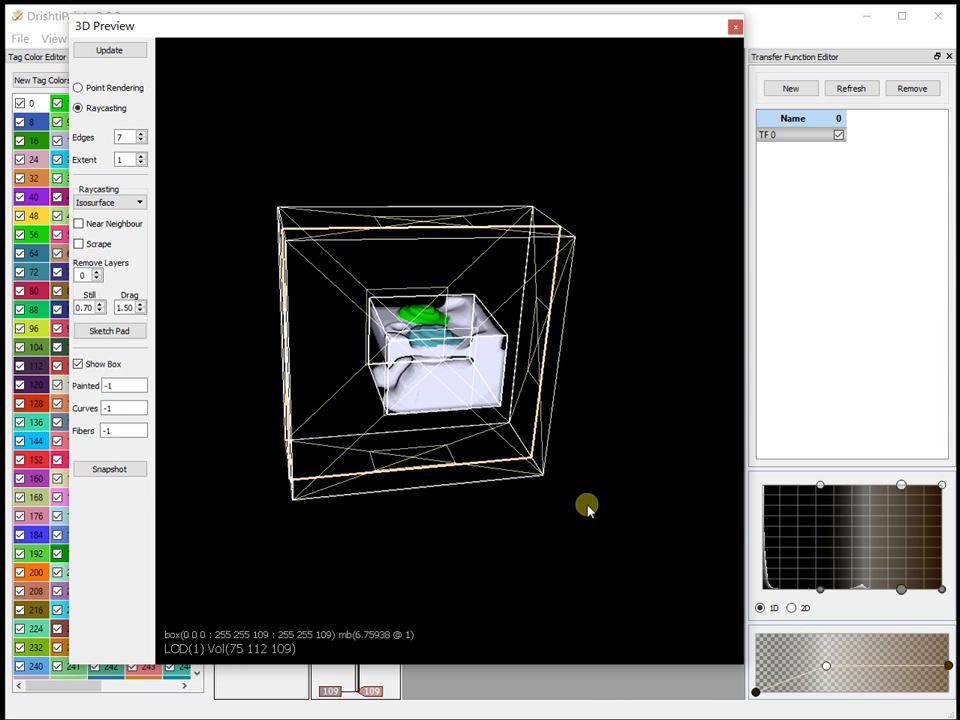
Reload the full box extent at subsampling level 1 and hide the bounding box.
left_click_drag(585, 506, 600, 447)
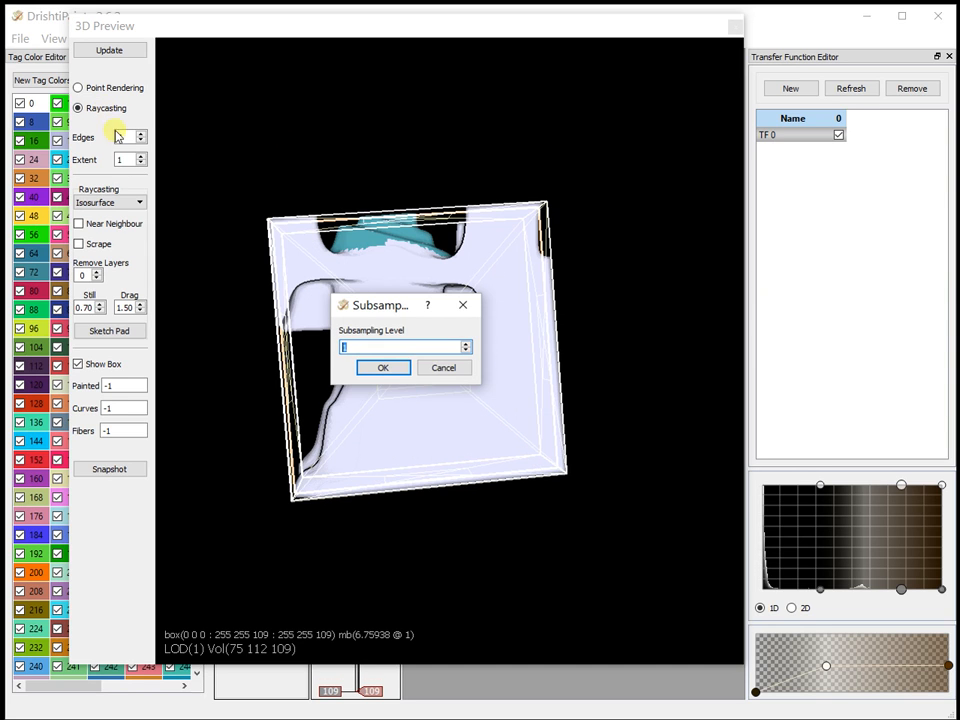
left_click(385, 368)
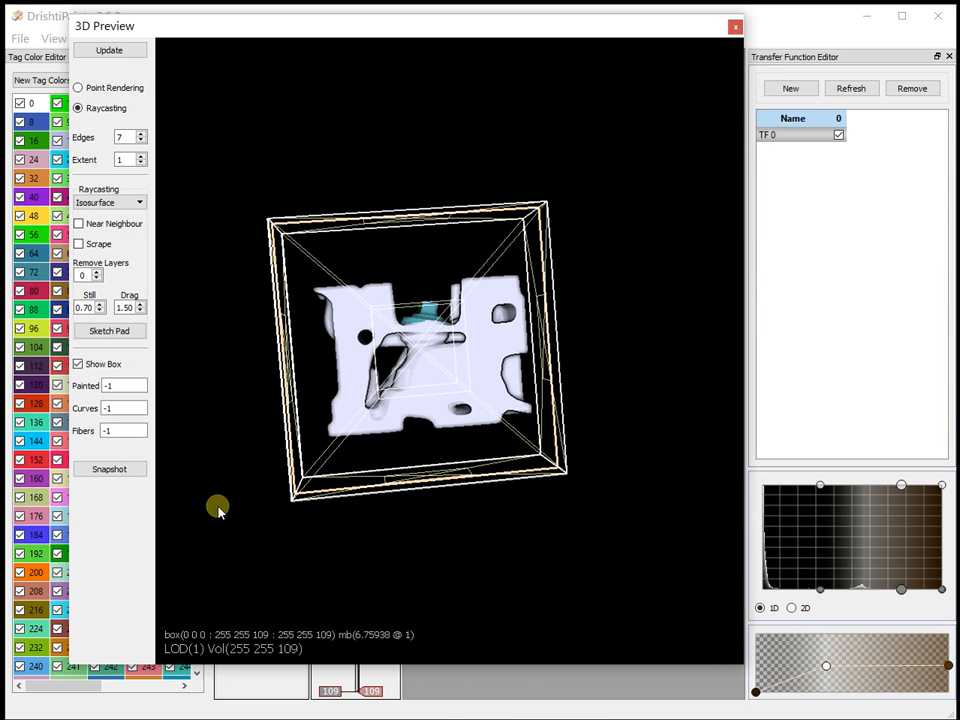
left_click(78, 366)
Examine the full-resolution isosurface of the engine block and its green and teal tagged parts from several sides.
left_click_drag(348, 326, 311, 462)
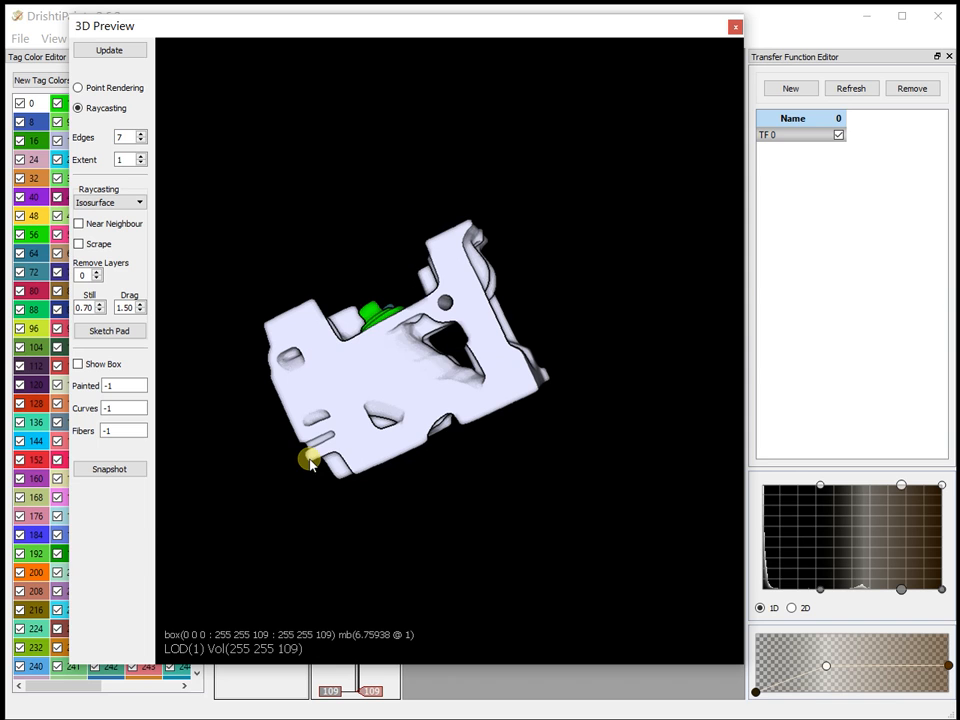
left_click_drag(592, 371, 369, 476)
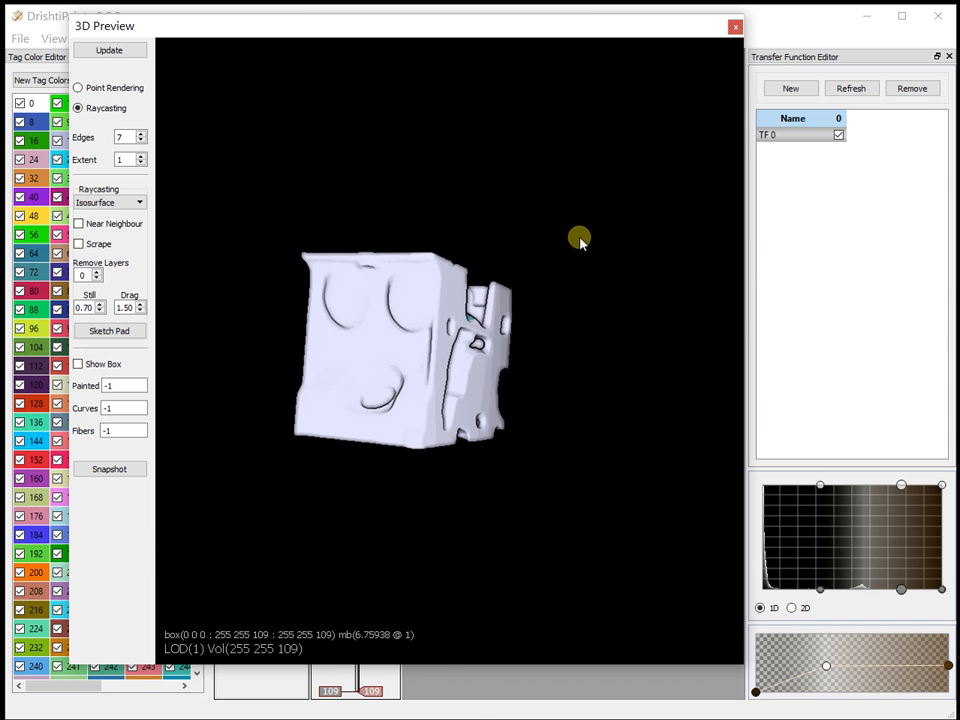
left_click_drag(613, 374, 456, 414)
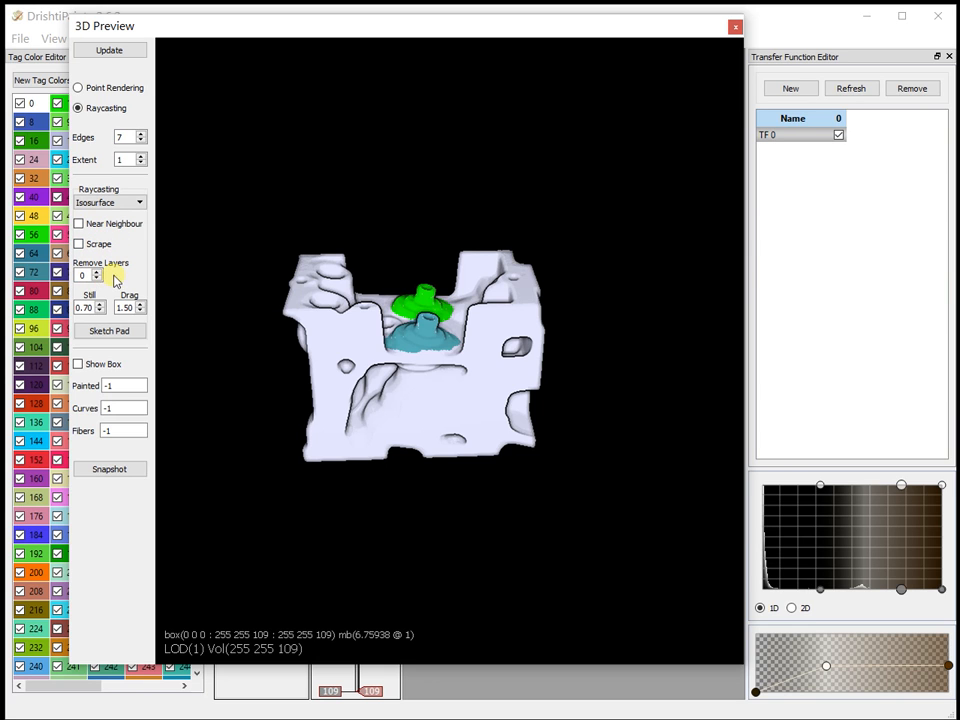
left_click_drag(414, 371, 407, 407)
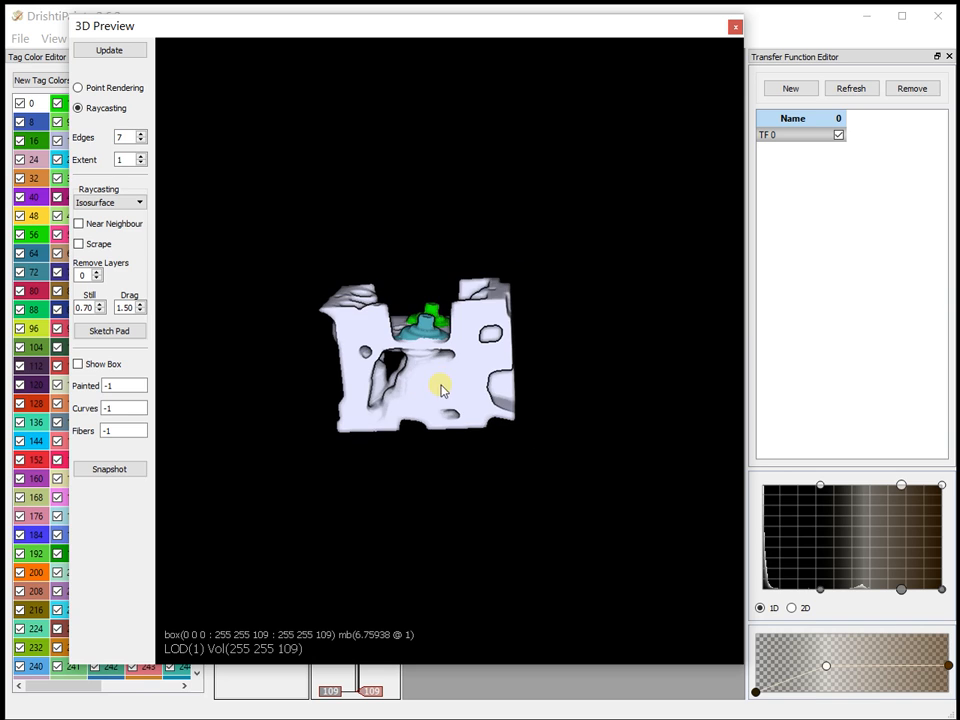
scroll(287, 344, "up", 3)
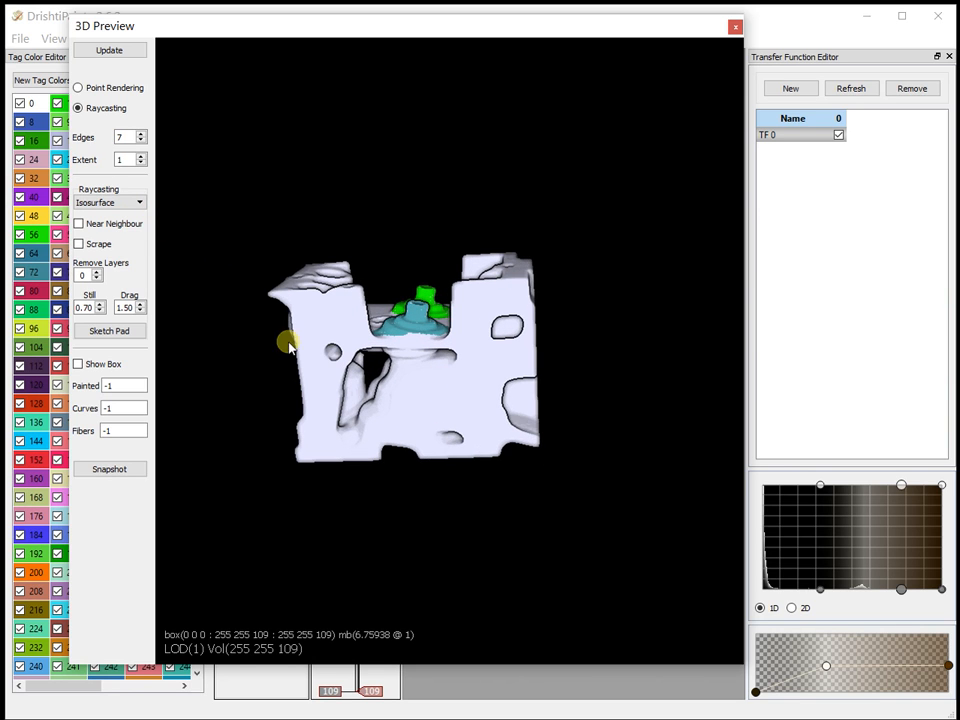
left_click_drag(261, 275, 366, 347)
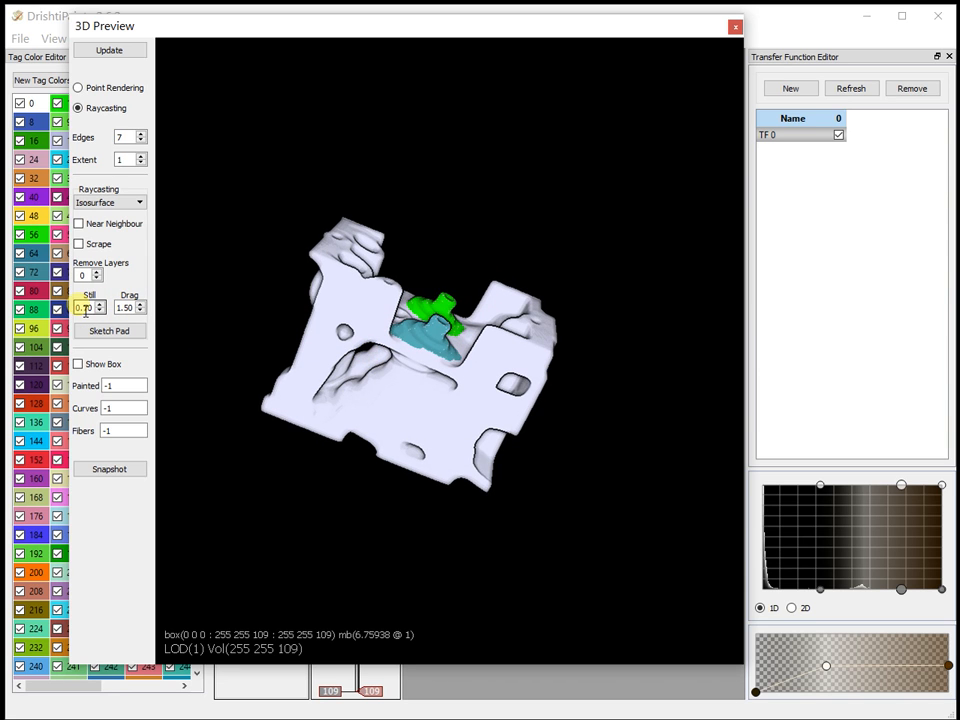
left_click_drag(360, 350, 375, 375)
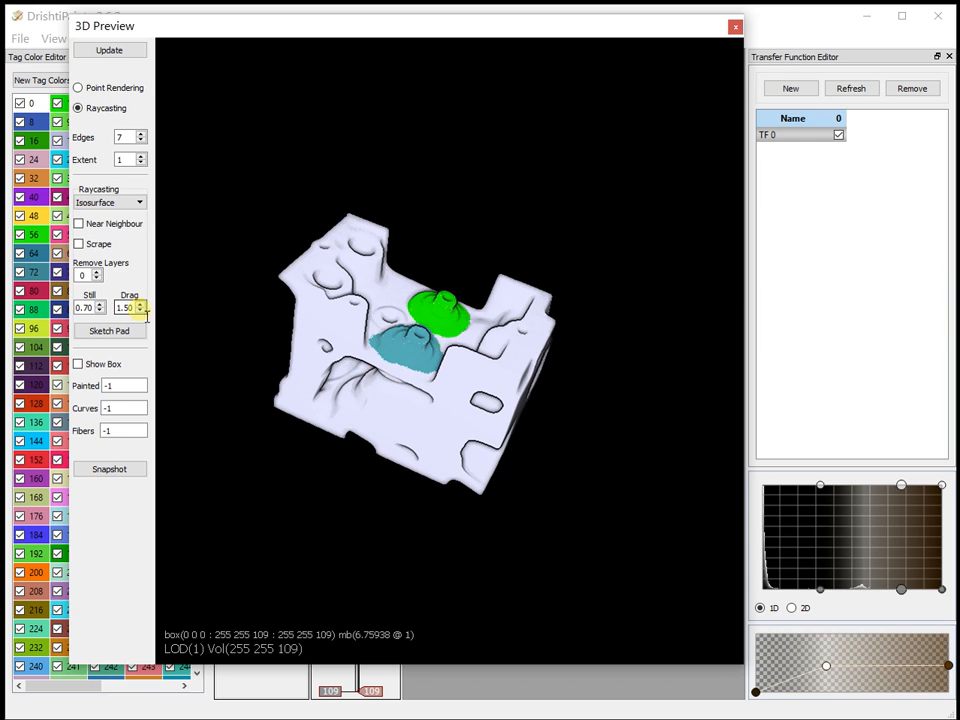
Switch the rendering mode from Isosurface to Raycasting and try coarser step sizes, up to 3.20 for Drag and 2.10 for Still.
left_click(96, 202)
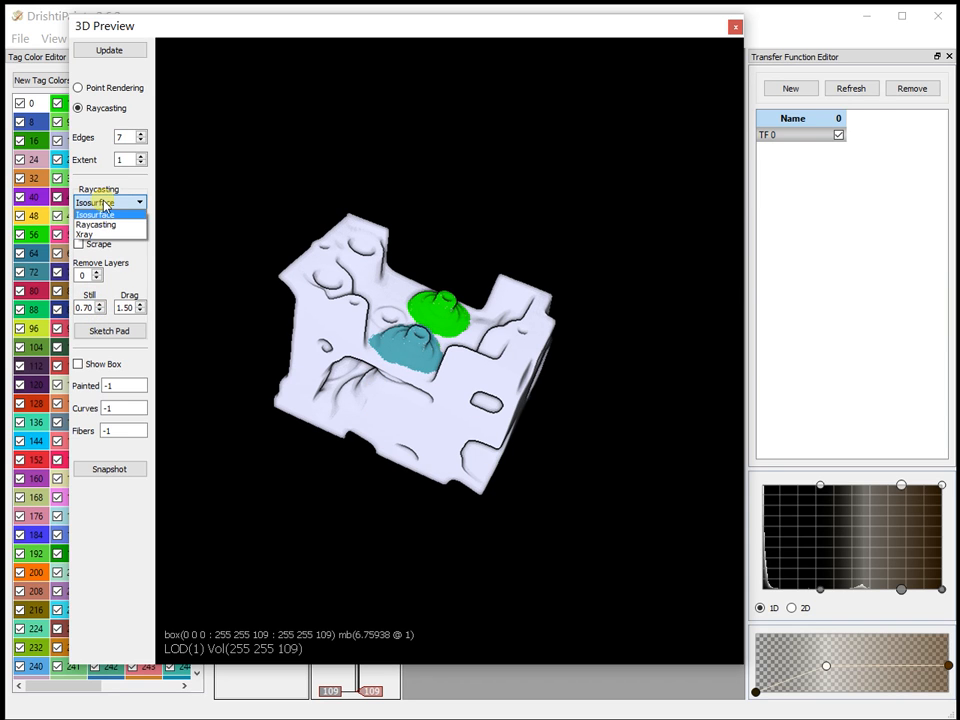
left_click(96, 224)
left_click_drag(553, 388, 461, 411)
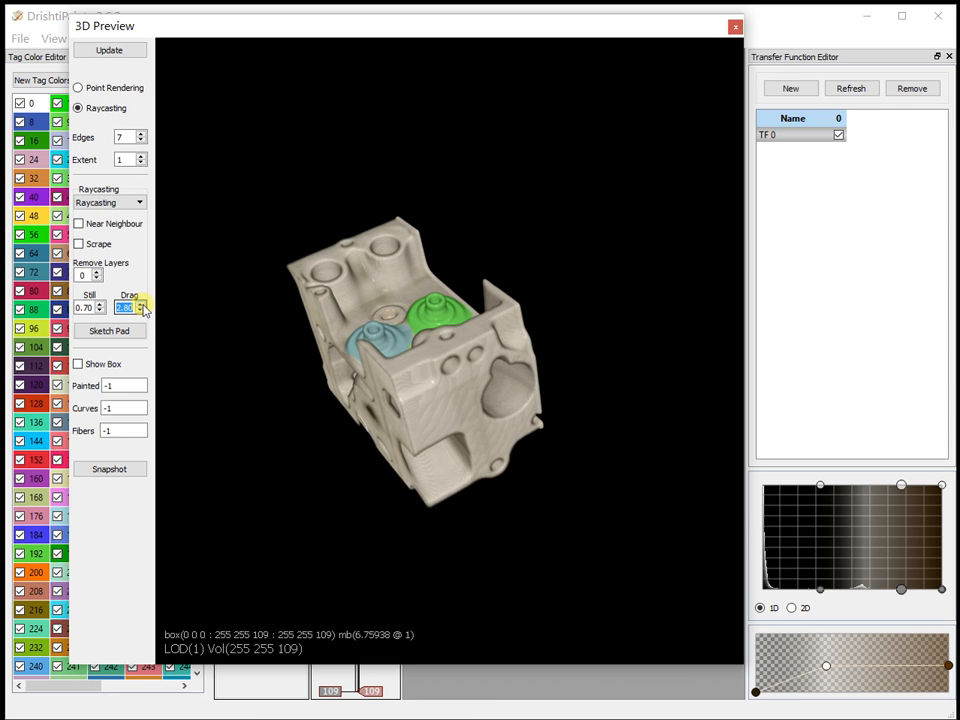
left_click_drag(371, 481, 352, 420)
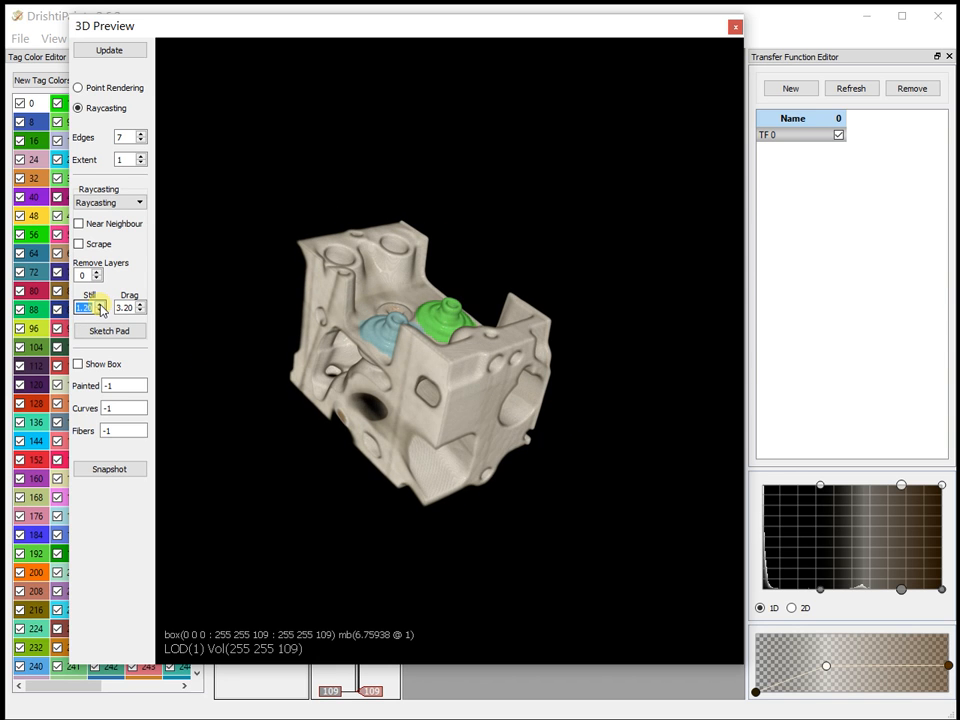
left_click_drag(420, 420, 400, 440)
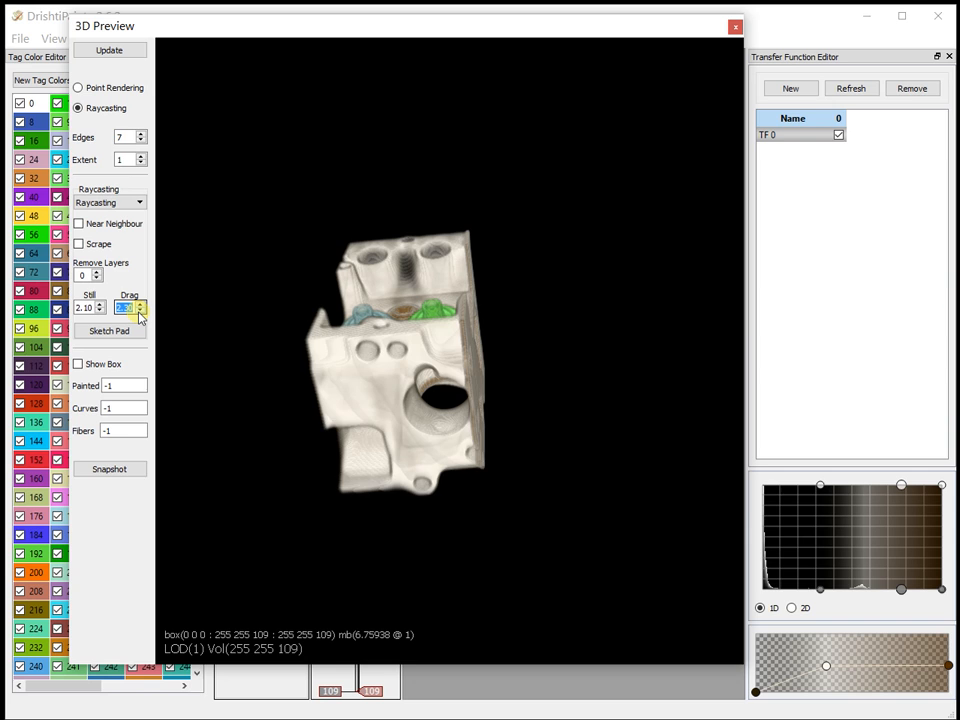
Lower both the Drag and Still step sizes to 1.20.
left_click(139, 312)
left_click(139, 312)
left_click(139, 312)
left_click(139, 312)
left_click(139, 312)
left_click(139, 312)
left_click(139, 312)
left_click(139, 312)
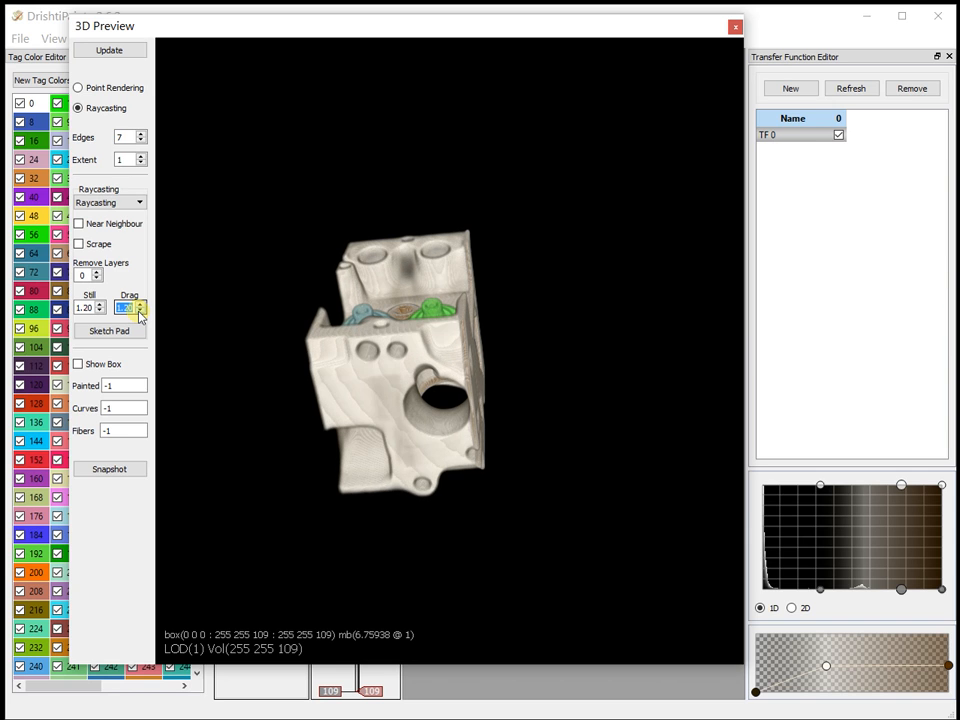
Set the Still step size to 0.70 and the Drag step size to 1.70, checking the rendering while rotating the block.
left_click(141, 311)
left_click(141, 311)
left_click(141, 311)
left_click(141, 311)
left_click(141, 311)
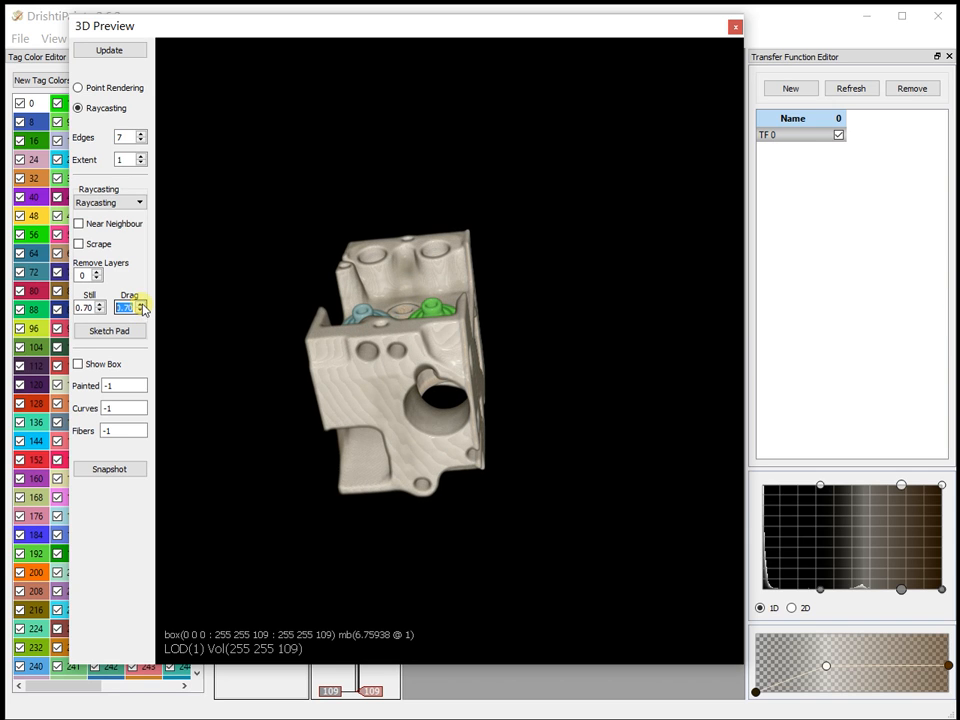
left_click_drag(189, 347, 397, 226)
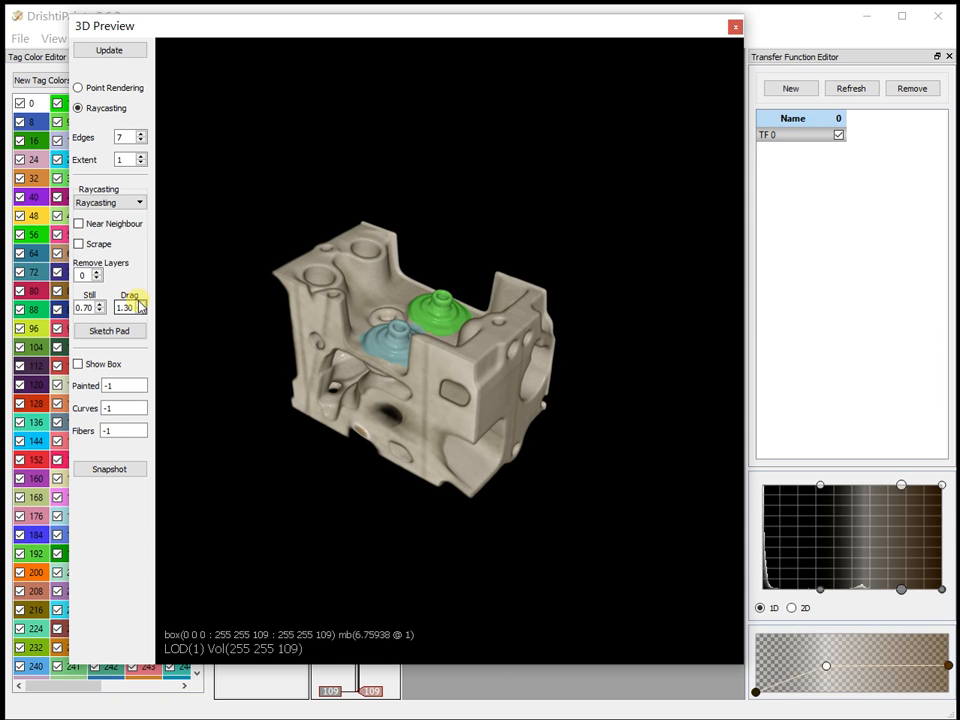
left_click_drag(357, 442, 408, 442)
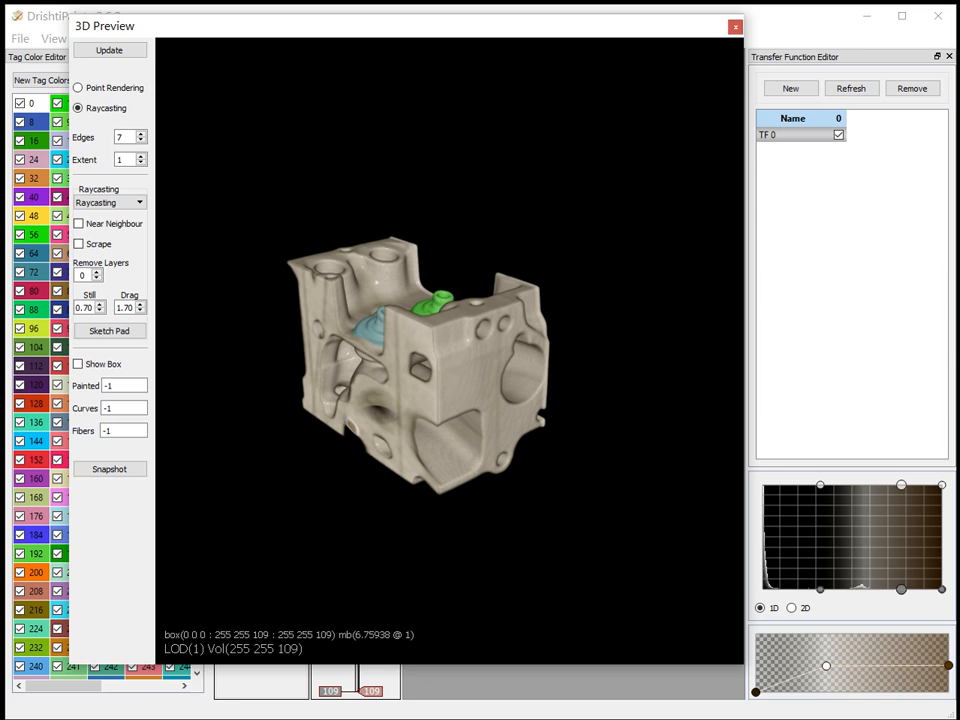